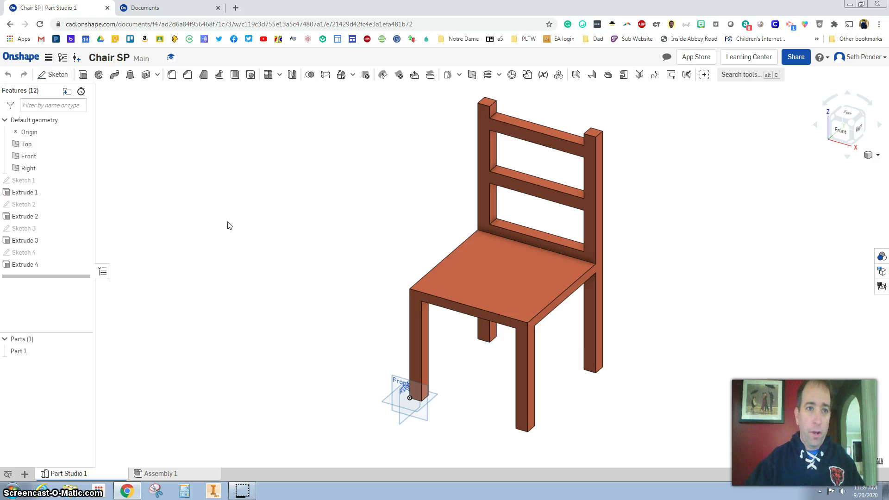
# Step: Create a new Onshape document named 'Chair SP' from the documents list
pyautogui.click(184, 8)
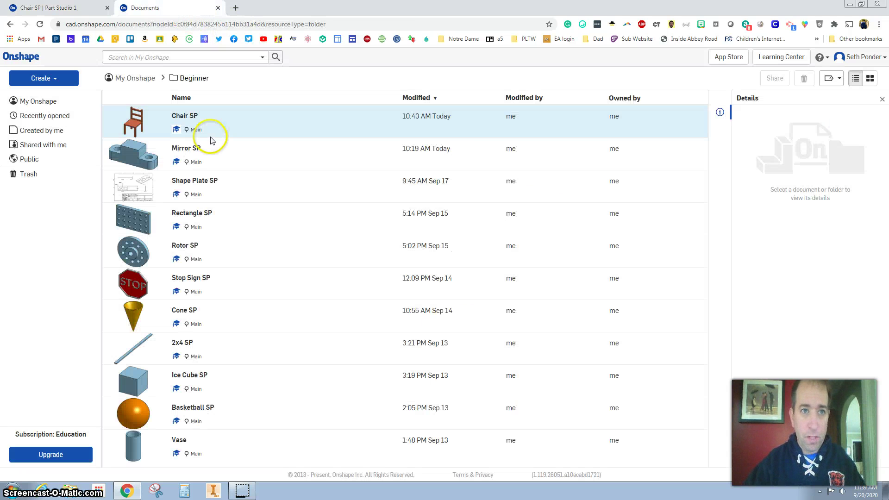
pyautogui.click(40, 79)
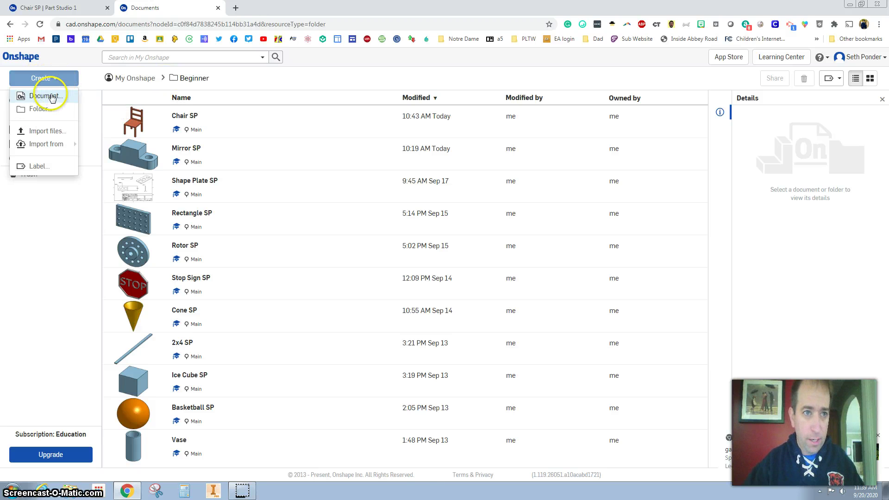
pyautogui.click(47, 96)
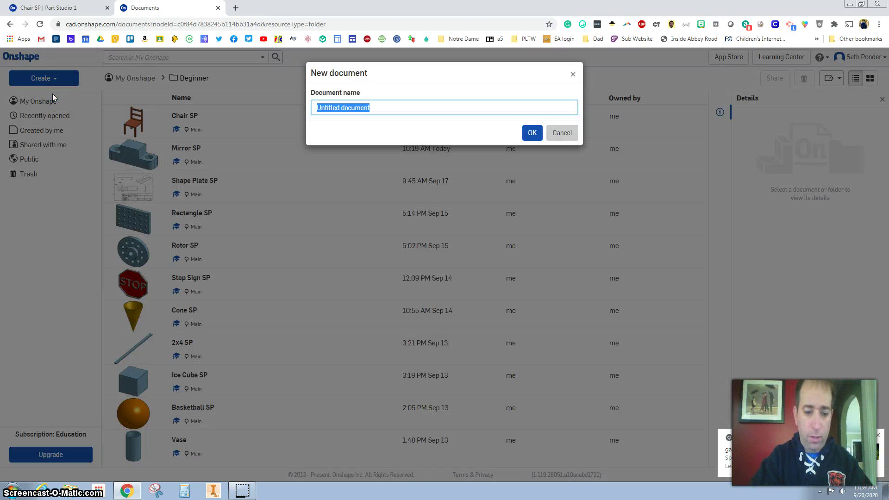
pyautogui.write('Chair SP')
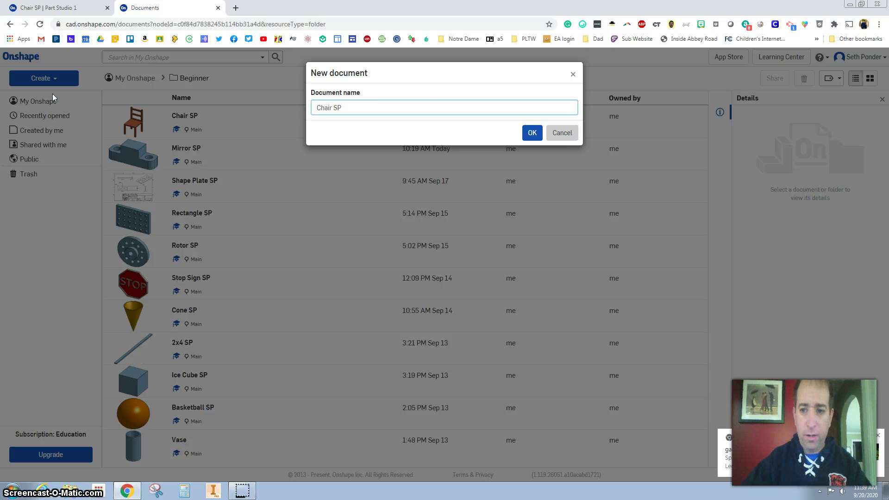
pyautogui.click(532, 133)
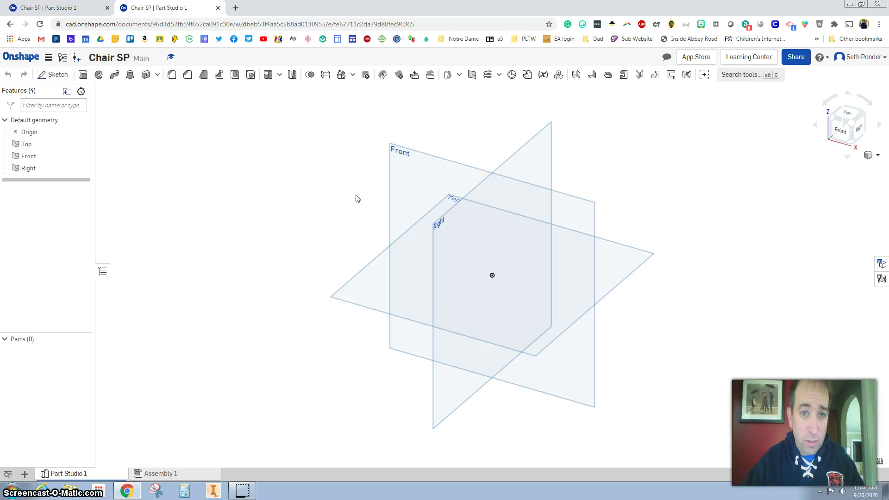
# Step: Cancel the misplaced first attempt, open Sketch 1 on the Right plane, and view it straight on
pyautogui.click(443, 220)
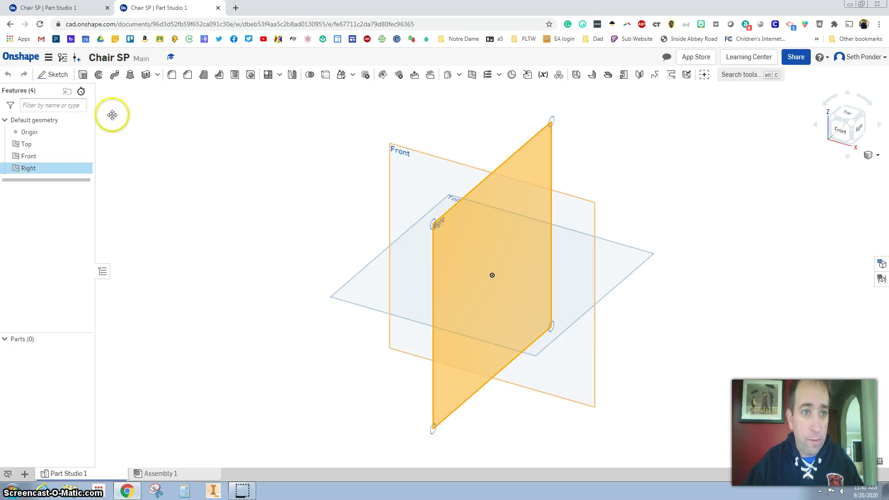
pyautogui.click(51, 75)
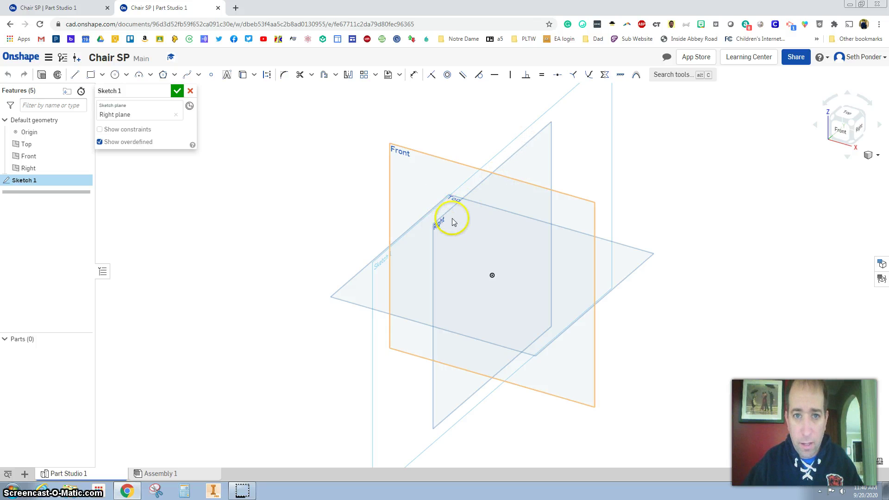
pyautogui.click(115, 116)
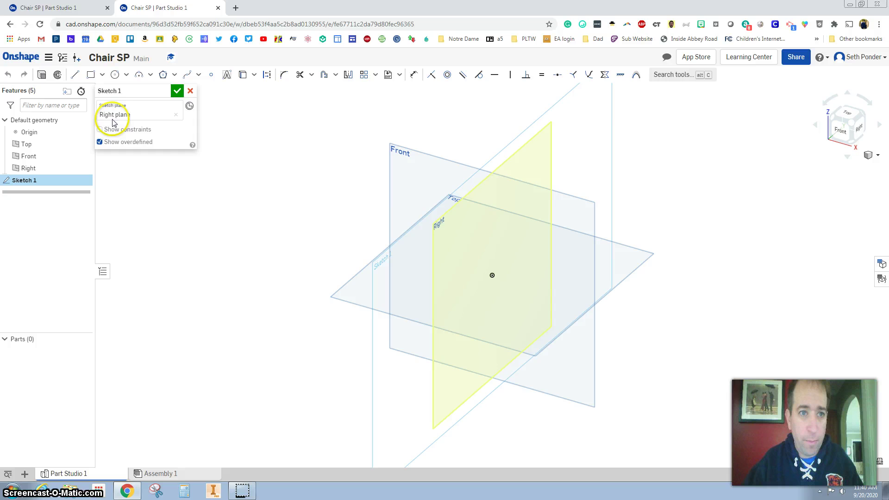
pyautogui.click(435, 225)
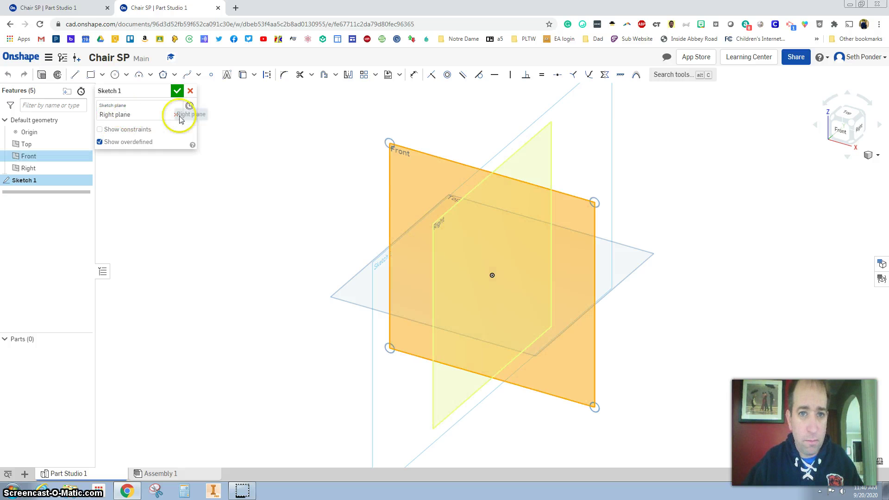
pyautogui.click(190, 91)
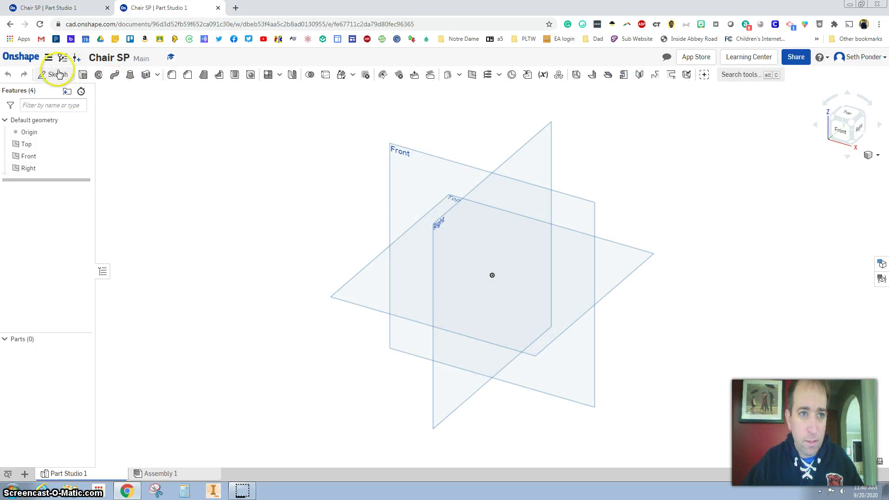
pyautogui.hotkey('shift', 's')
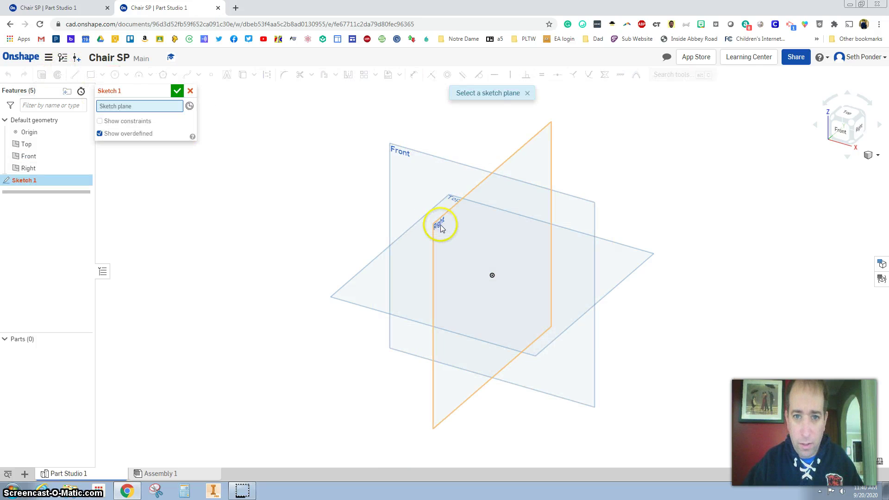
pyautogui.click(439, 225)
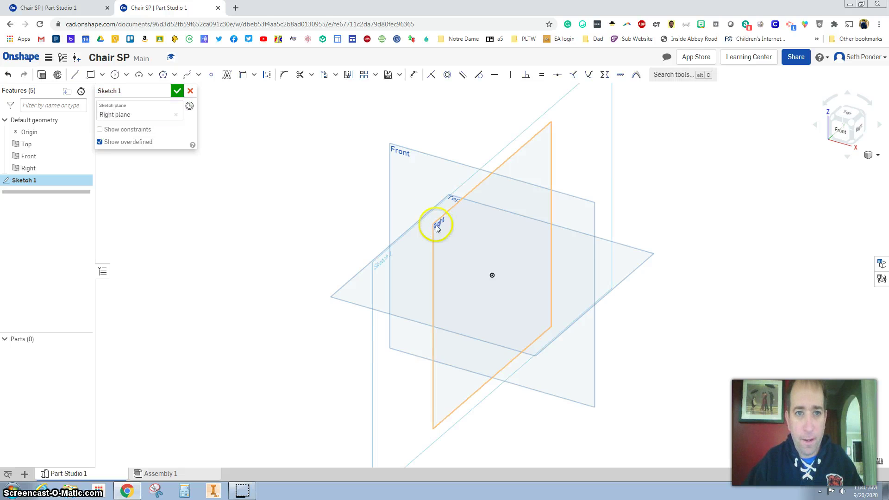
pyautogui.click(857, 133)
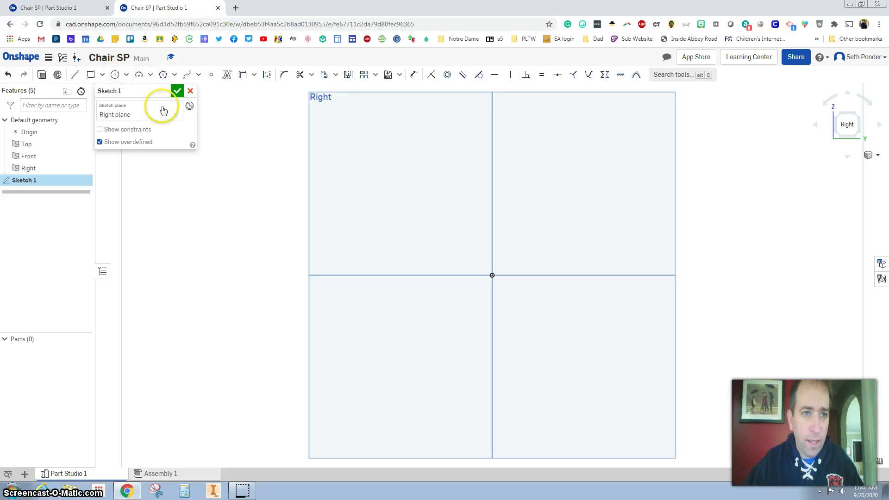
# Step: Draw a closed ten-line chair outline from the origin, with seat top, back post, and both legs
pyautogui.click(77, 75)
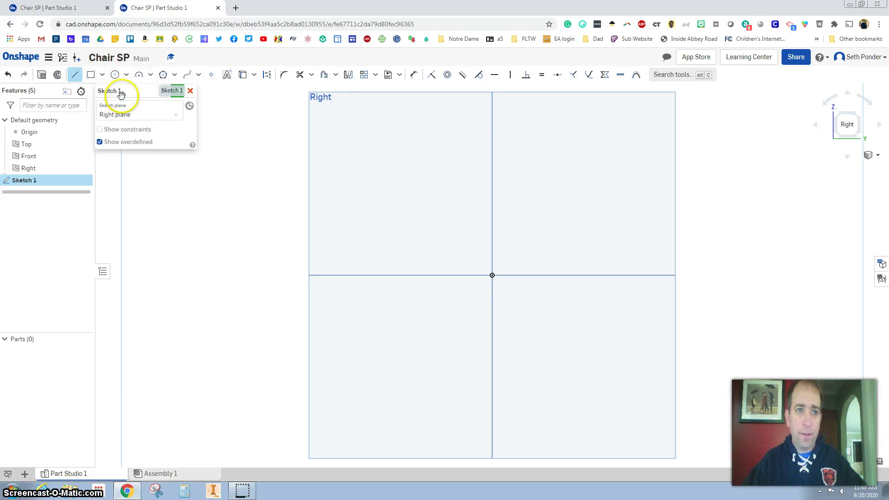
pyautogui.click(492, 275)
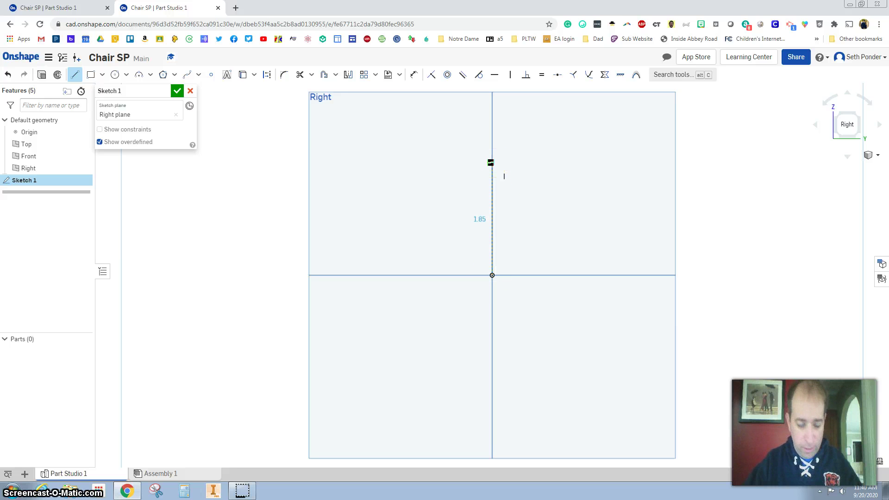
pyautogui.click(552, 171)
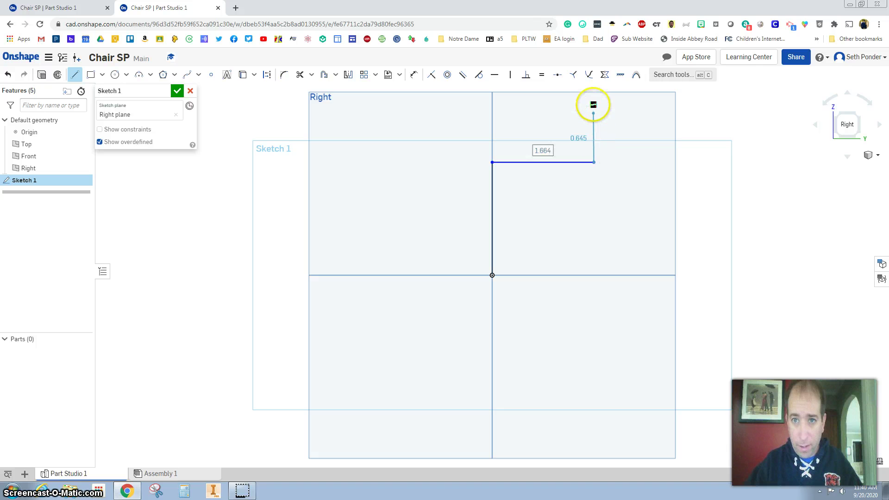
pyautogui.click(594, 91)
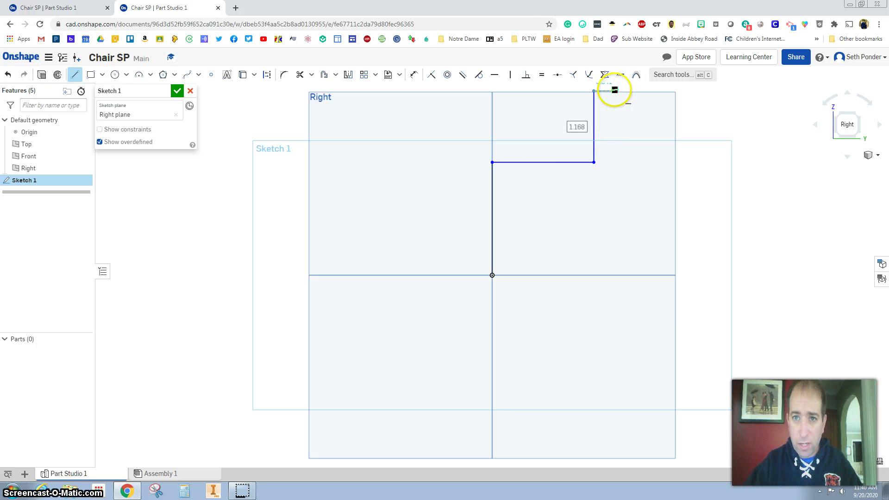
pyautogui.click(614, 92)
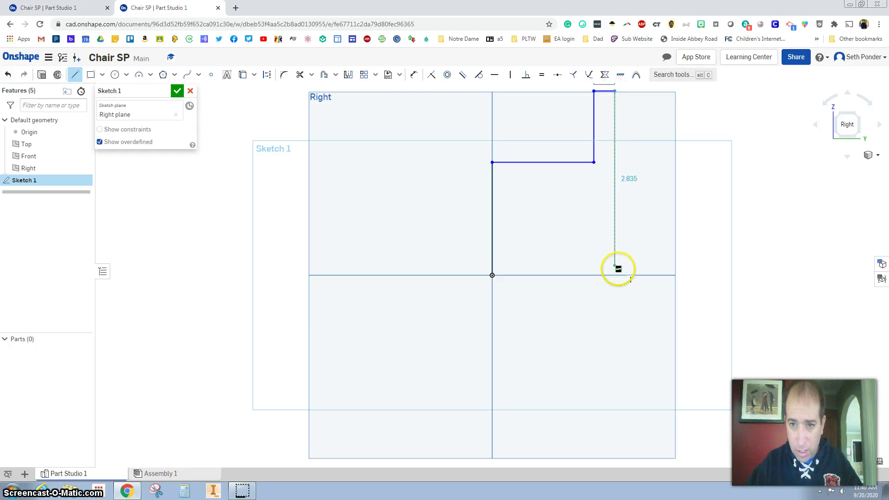
pyautogui.click(615, 275)
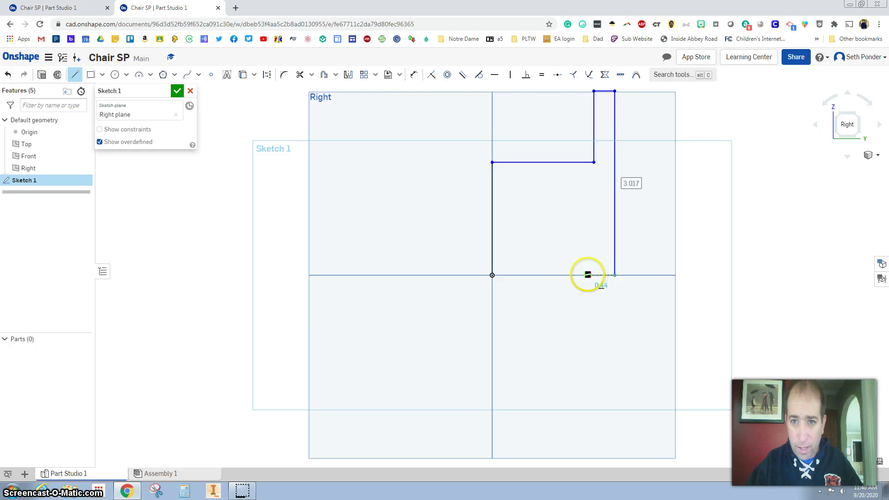
pyautogui.click(587, 275)
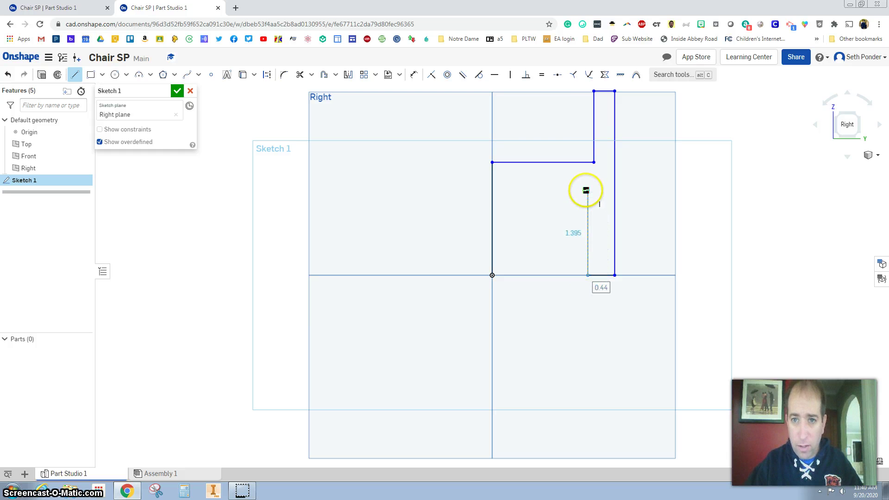
pyautogui.click(587, 190)
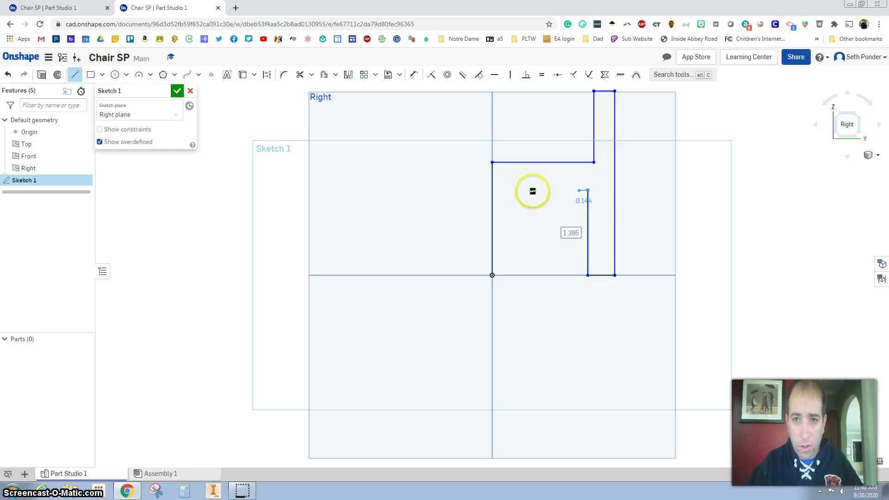
pyautogui.click(501, 190)
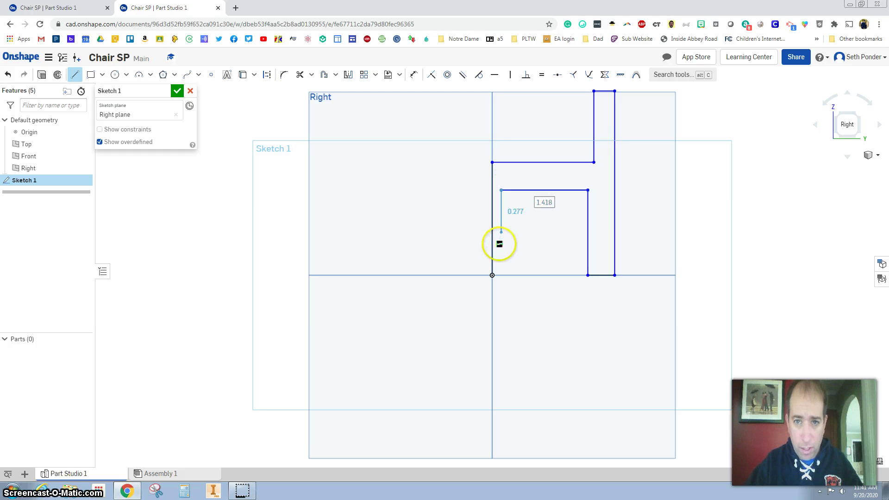
pyautogui.click(492, 275)
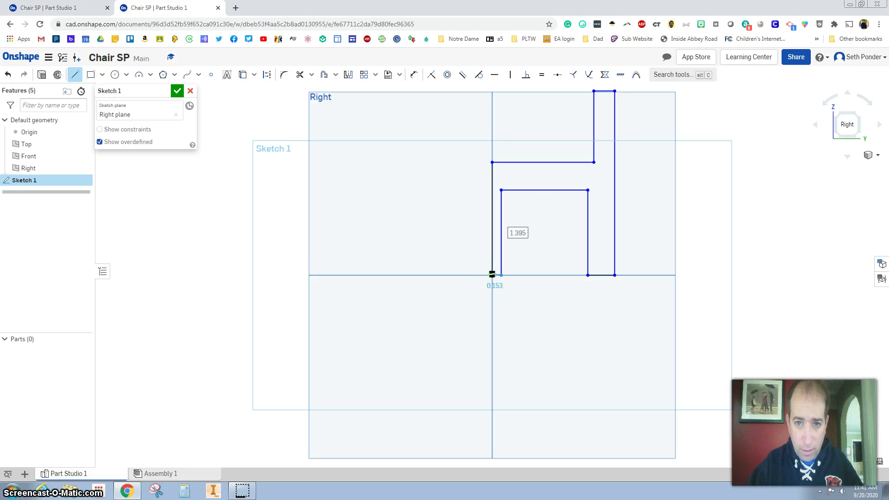
pyautogui.click(491, 277)
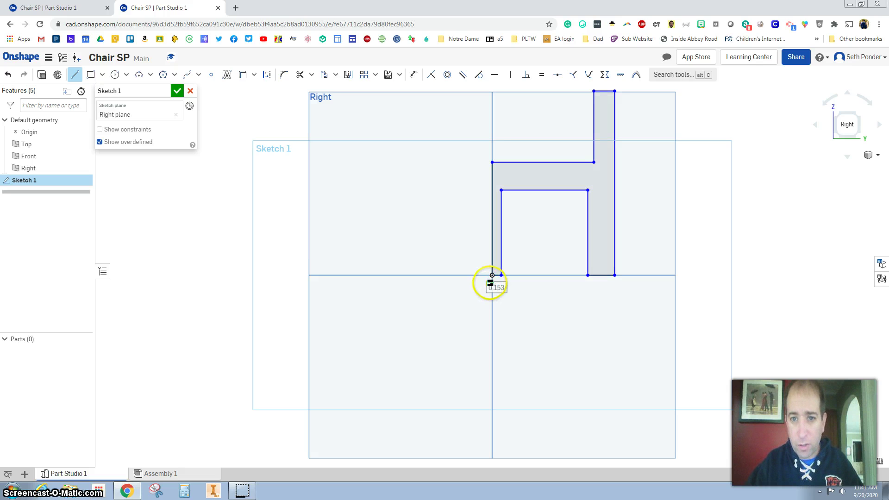
# Step: Make the back leg's bottom and the back's inner line equal to the front leg width
pyautogui.click(542, 78)
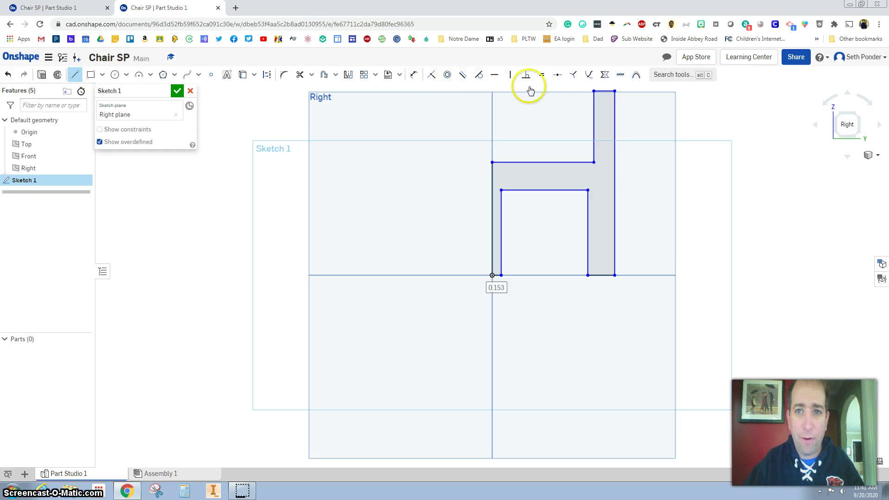
pyautogui.click(541, 76)
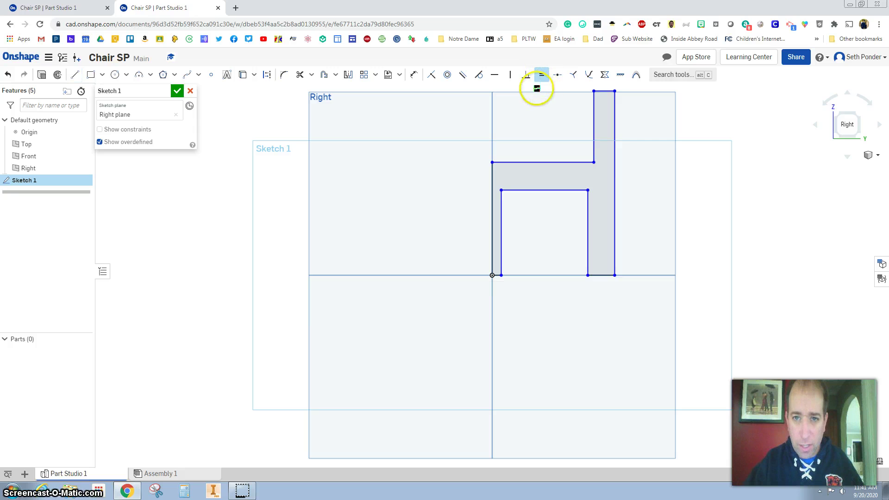
pyautogui.scroll(4, 496, 277)
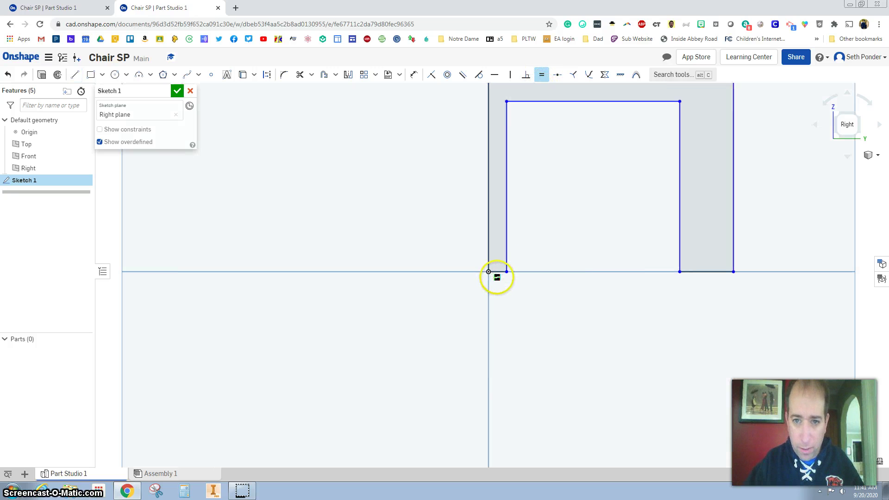
pyautogui.click(497, 271)
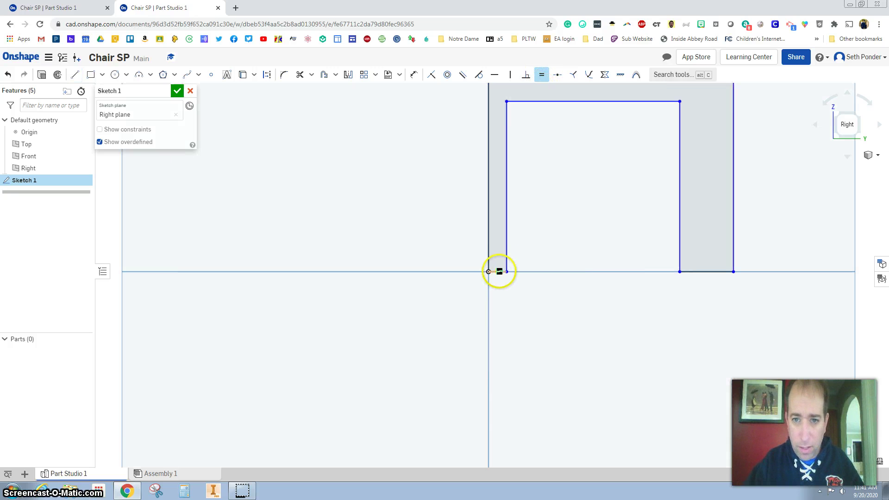
pyautogui.click(702, 271)
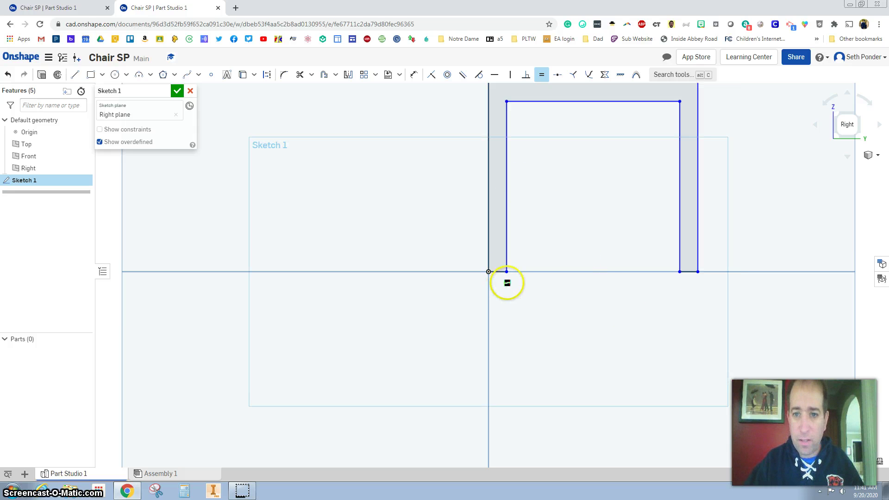
pyautogui.click(679, 199)
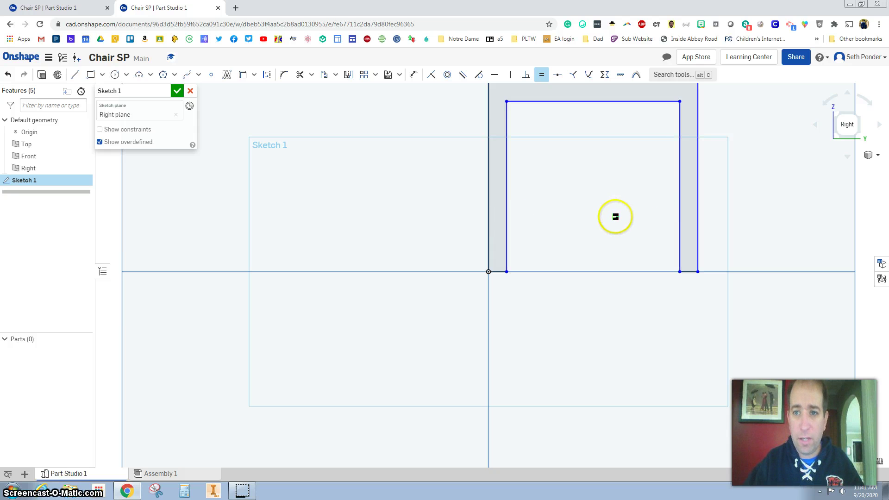
# Step: Make the top of the chair back equal to the leg width
pyautogui.scroll(2, 615, 217)
pyautogui.scroll(-6, 613, 218)
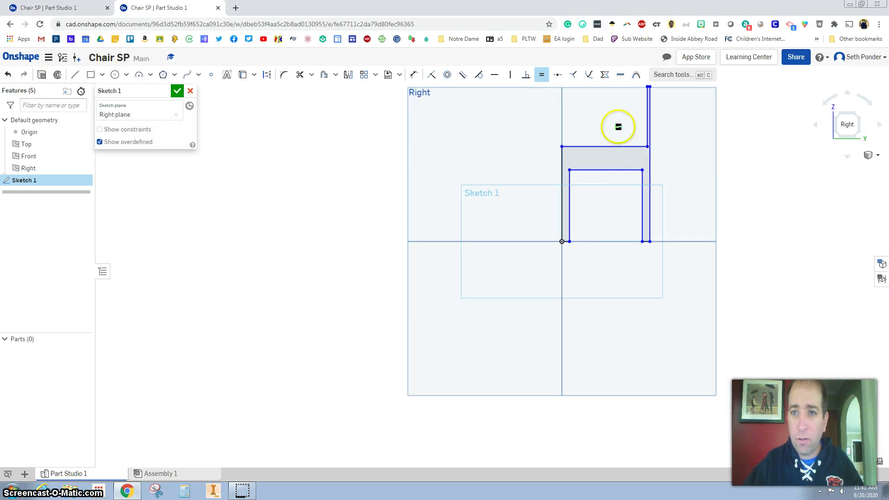
pyautogui.moveTo(619, 123); pyautogui.dragTo(546, 148, button='middle')
pyautogui.scroll(3, 574, 118)
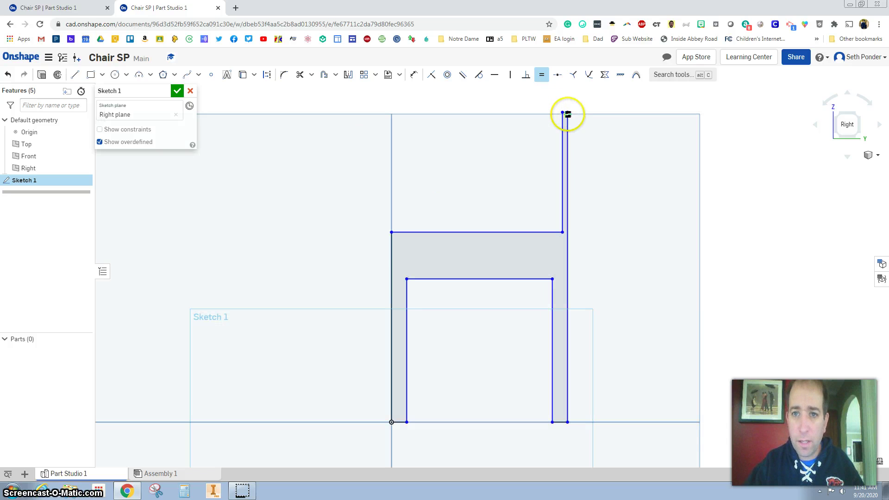
pyautogui.scroll(3, 565, 112)
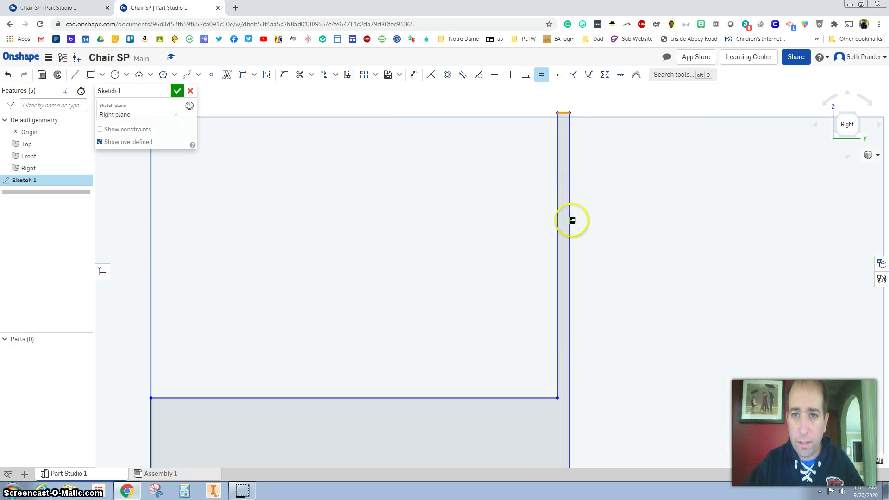
pyautogui.scroll(-4, 565, 139)
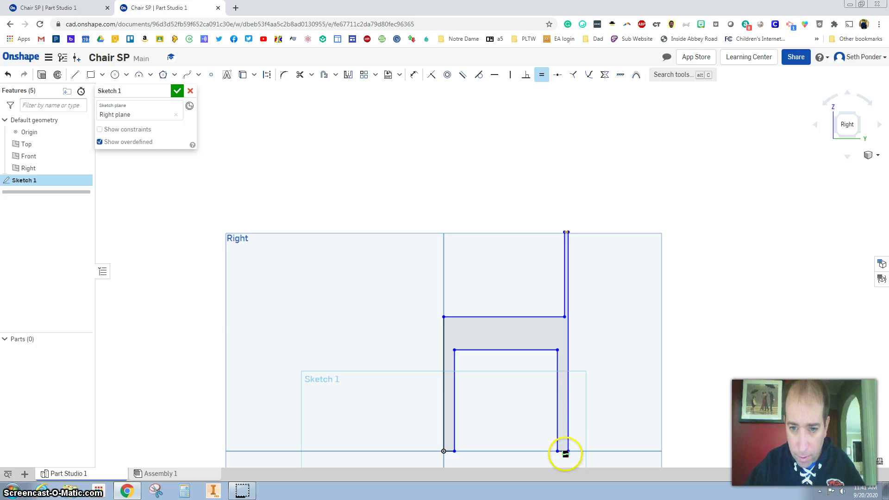
pyautogui.click(565, 451)
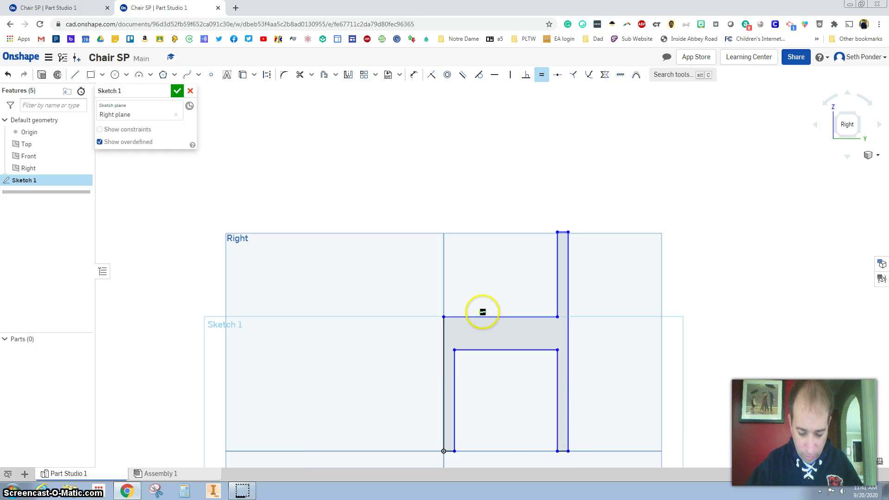
# Step: Dimension the chair back's outer edge to a height of 40
pyautogui.click(414, 76)
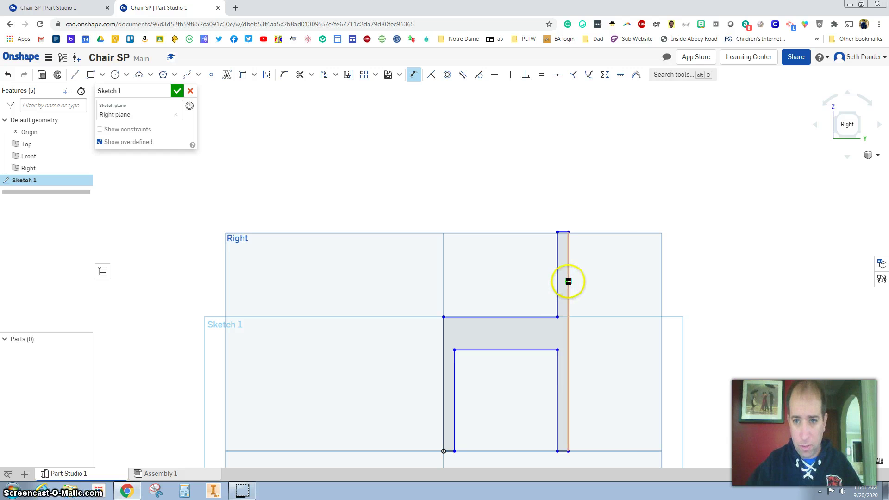
pyautogui.click(567, 279)
pyautogui.click(628, 291)
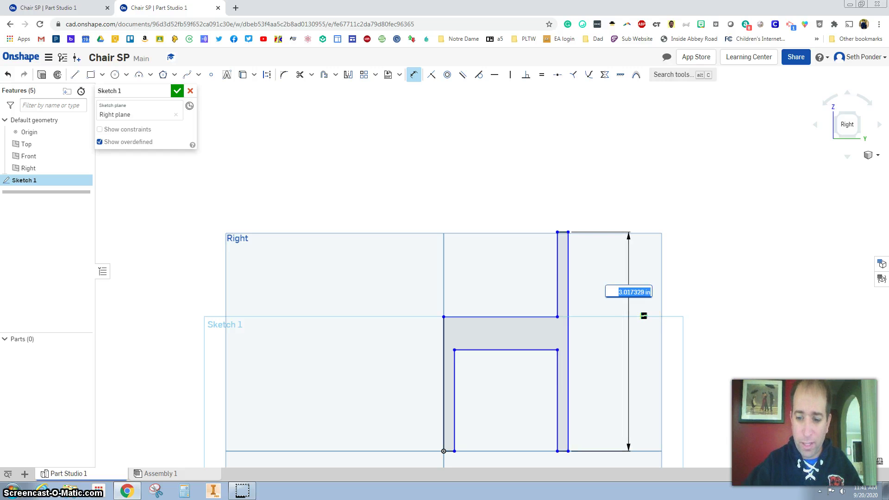
pyautogui.write('40')
pyautogui.press('Return')
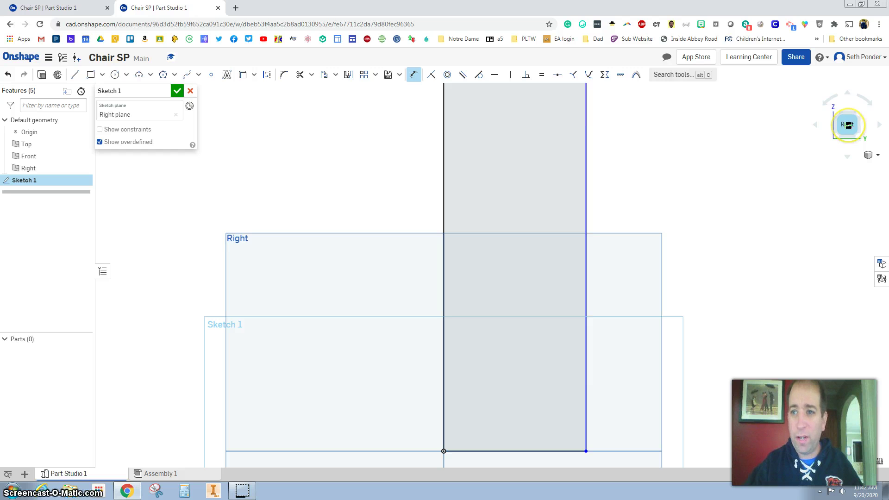
# Step: Set the front leg's outer height to 18.5 and inner height to 17
pyautogui.click(847, 124)
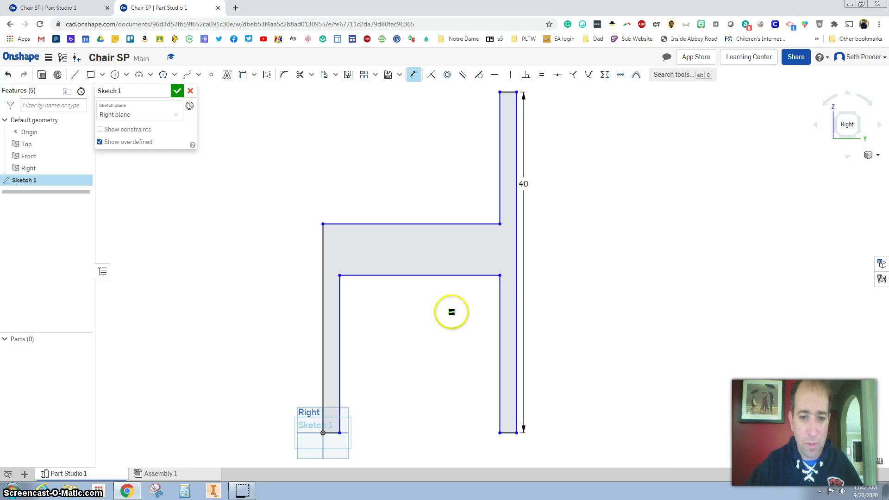
pyautogui.click(322, 302)
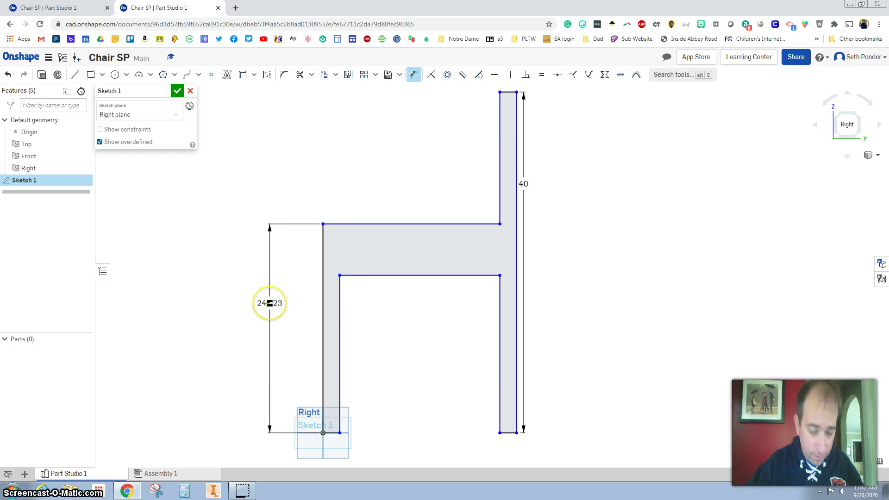
pyautogui.click(269, 302)
pyautogui.write('18.5')
pyautogui.press('Return')
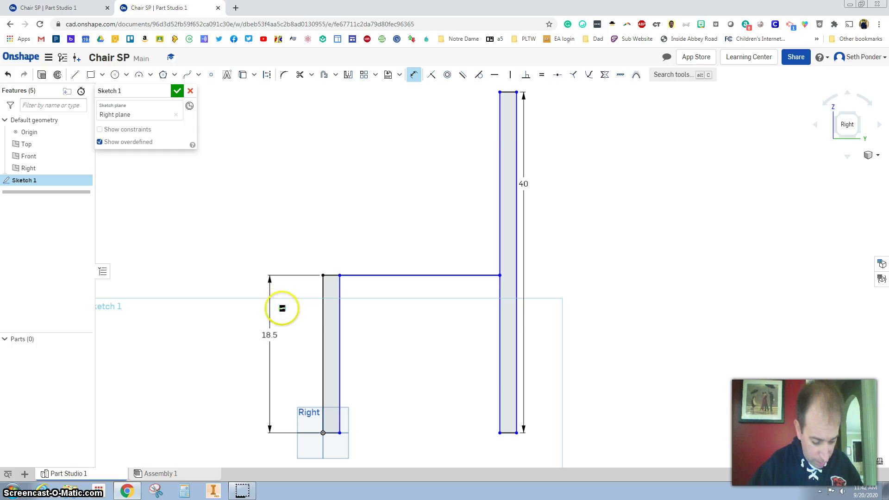
pyautogui.click(341, 310)
pyautogui.click(374, 329)
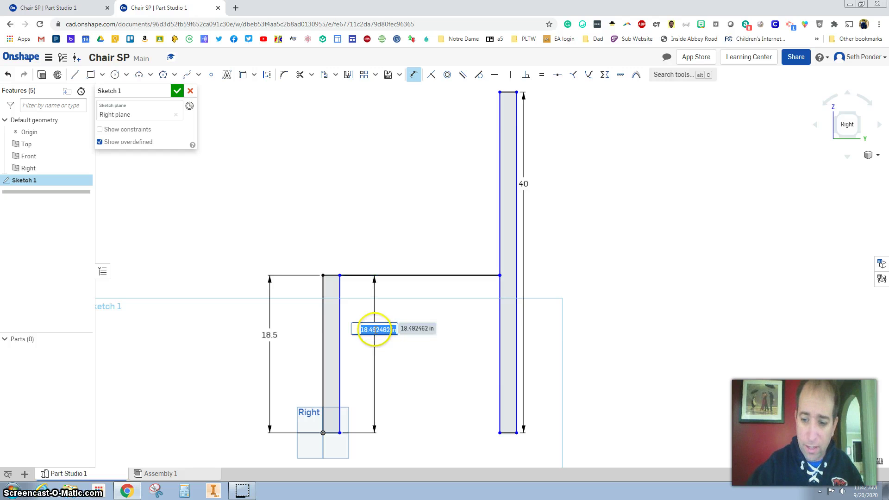
pyautogui.write('17')
pyautogui.press('Return')
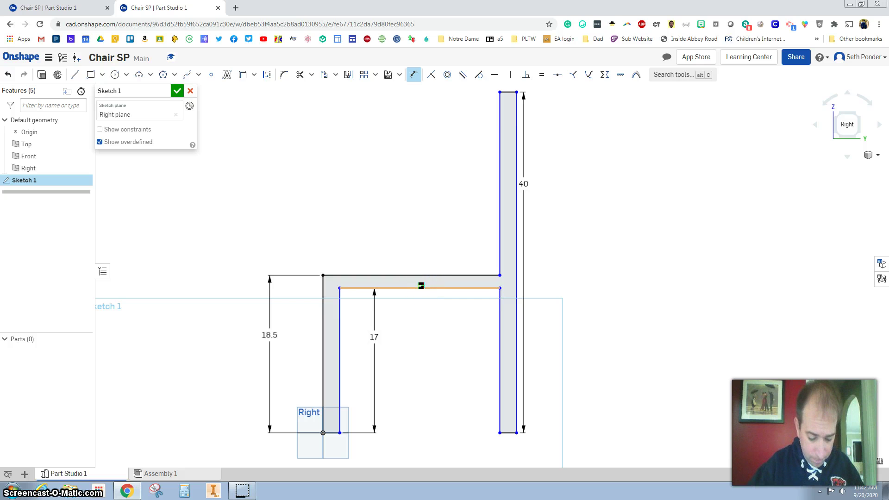
# Step: Set the front leg width to 2 and add a width dimension under the back upright
pyautogui.click(324, 433)
pyautogui.click(339, 440)
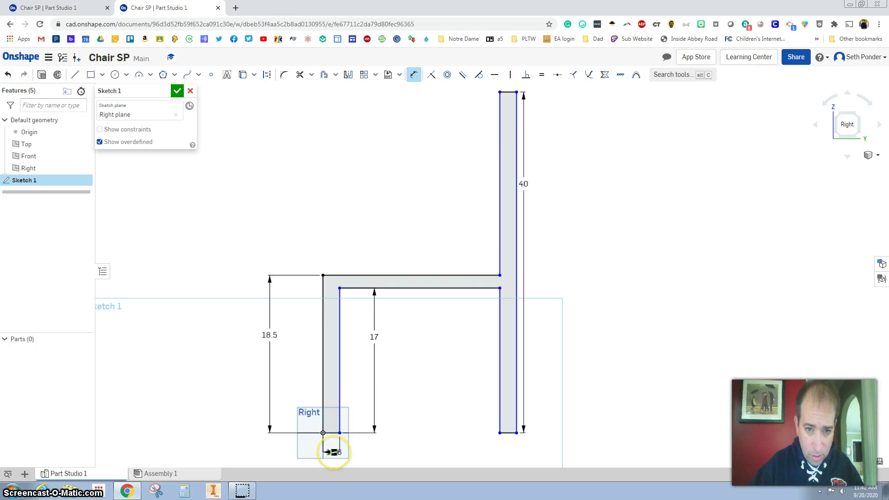
pyautogui.click(333, 451)
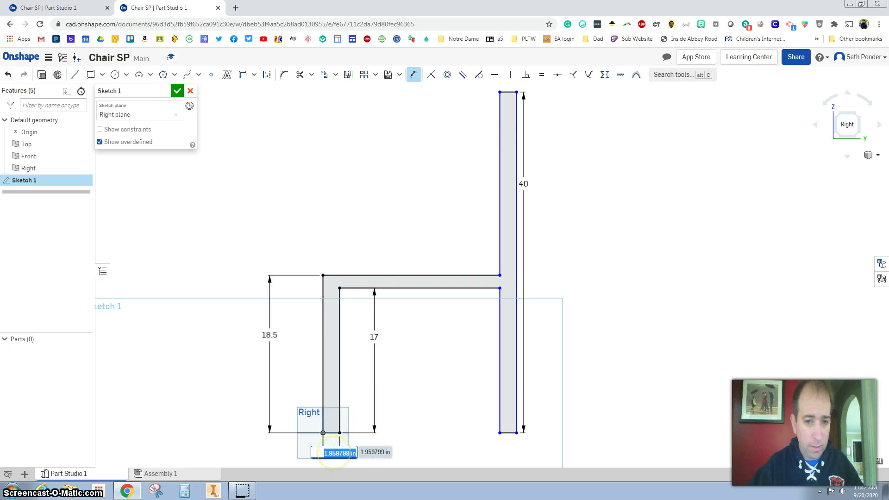
pyautogui.write('2')
pyautogui.press('Return')
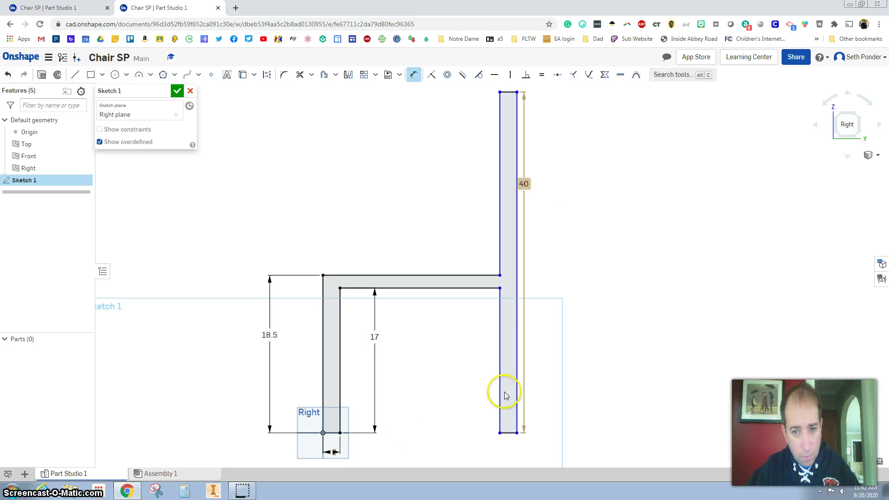
pyautogui.click(508, 448)
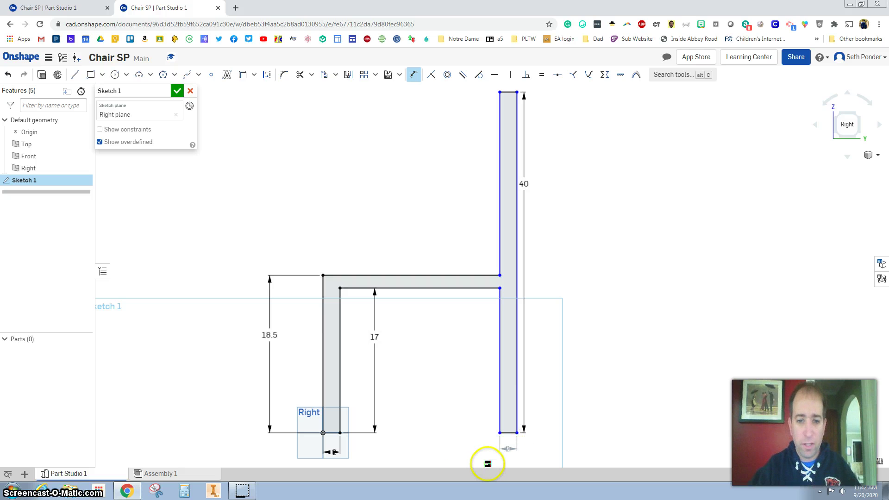
pyautogui.scroll(1, 432, 455)
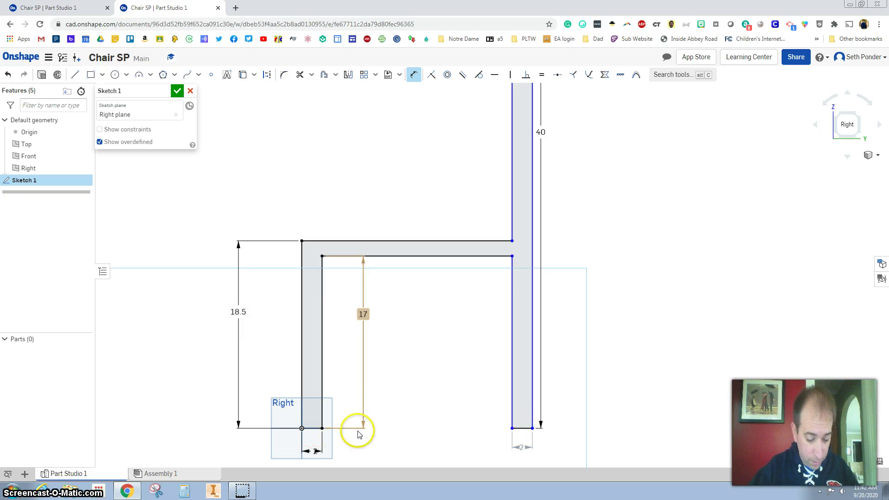
# Step: Set the chair's overall depth, front leg to back upright, to 22
pyautogui.click(301, 315)
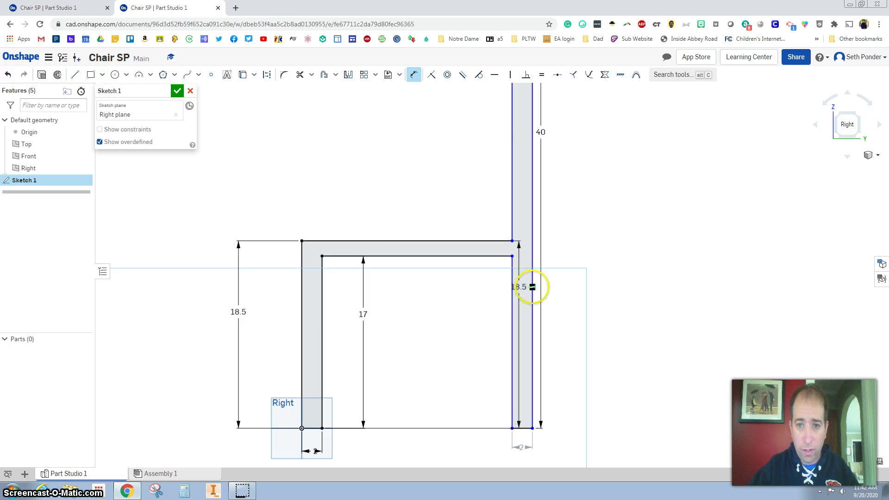
pyautogui.click(531, 286)
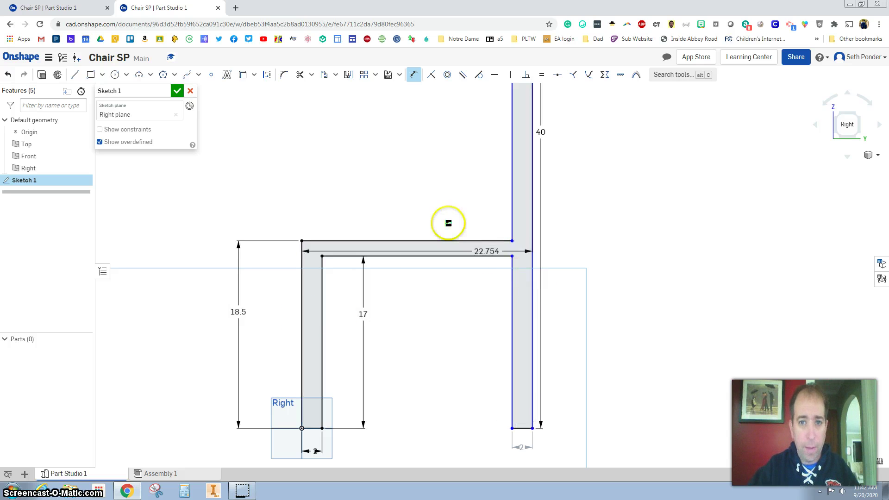
pyautogui.click(400, 185)
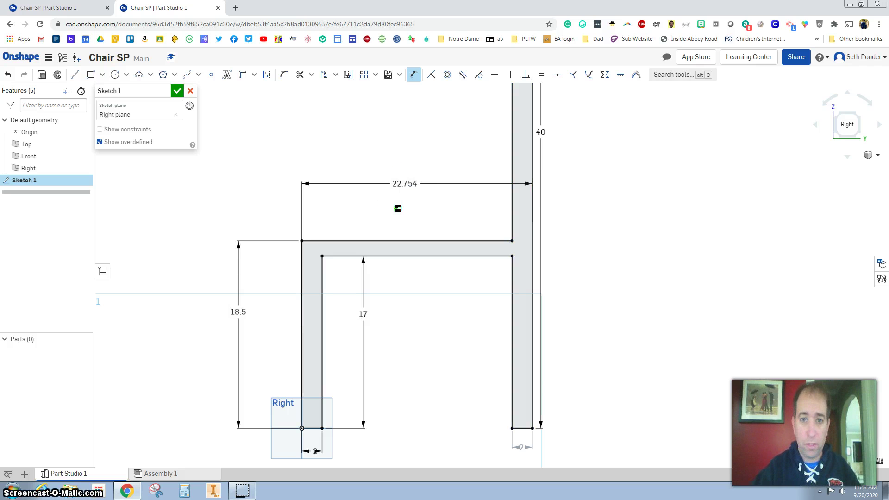
pyautogui.write('22')
pyautogui.press('Return')
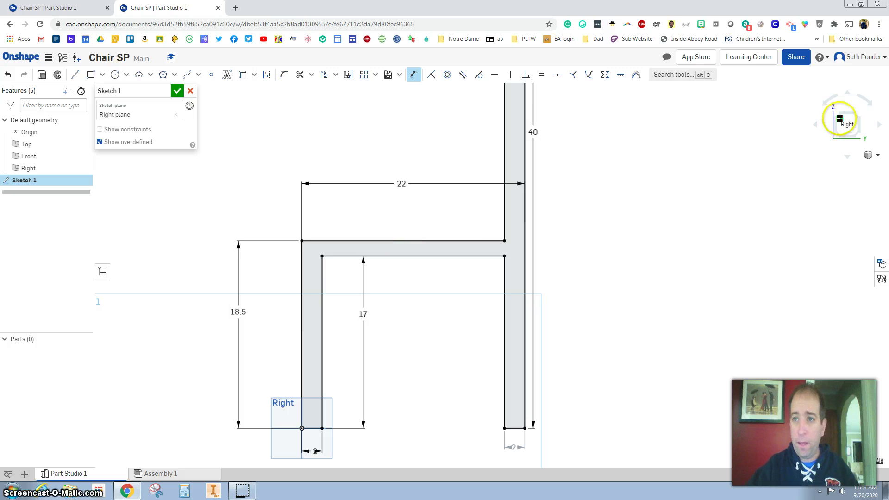
# Step: Finish the sketch in isometric view and extrude the chair profile 20 deep as Extrude 1
pyautogui.click(871, 156)
pyautogui.click(849, 167)
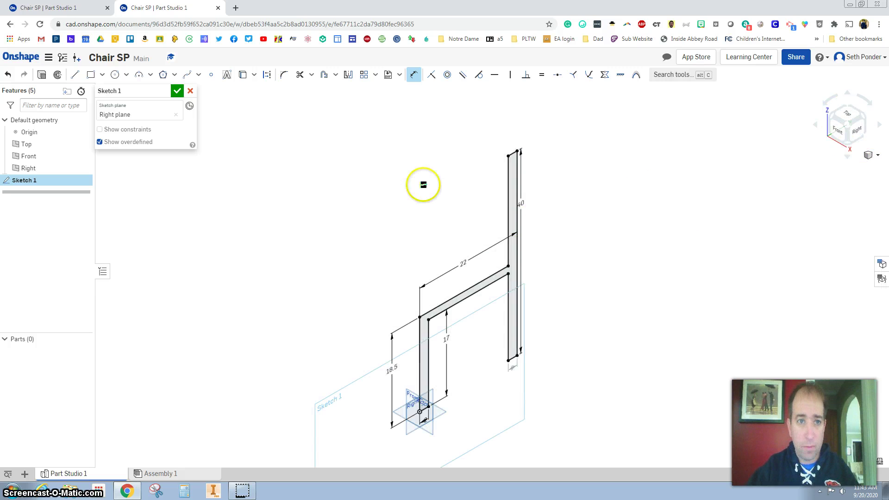
pyautogui.click(176, 92)
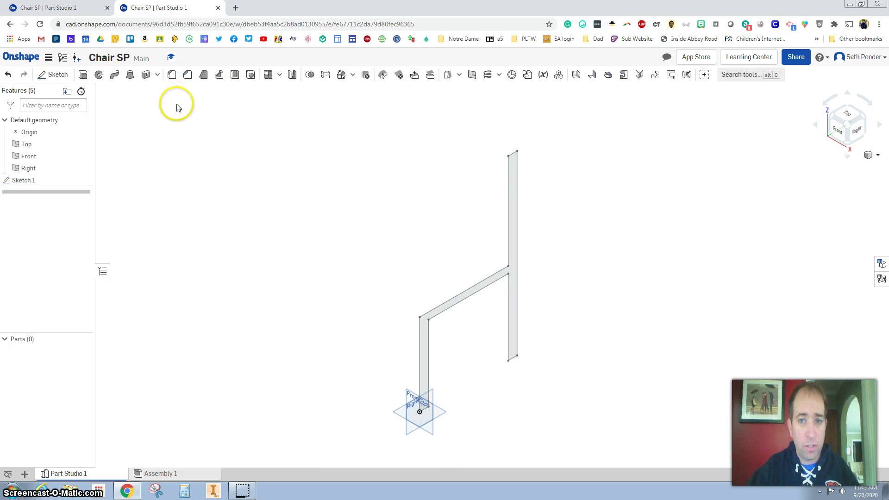
pyautogui.click(82, 75)
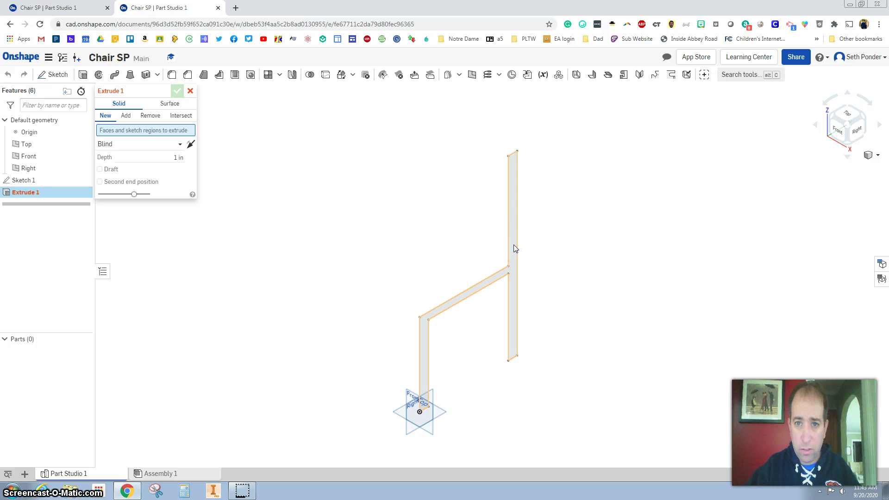
pyautogui.click(514, 248)
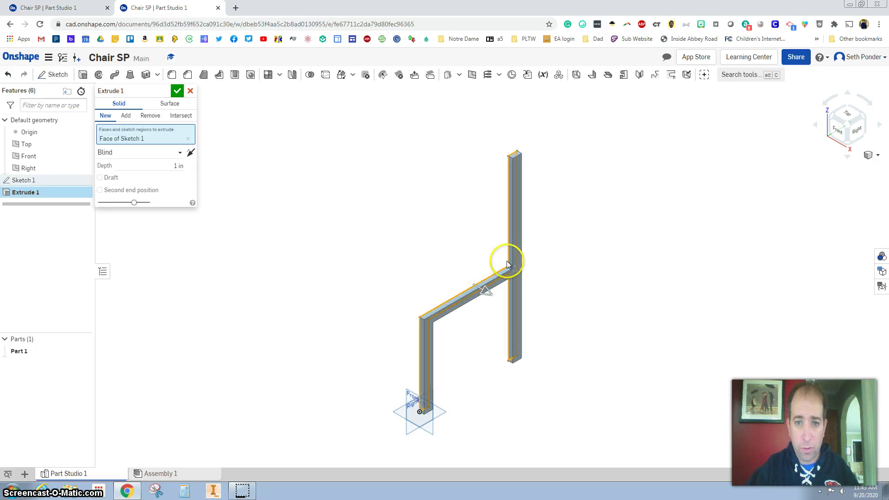
pyautogui.click(178, 166)
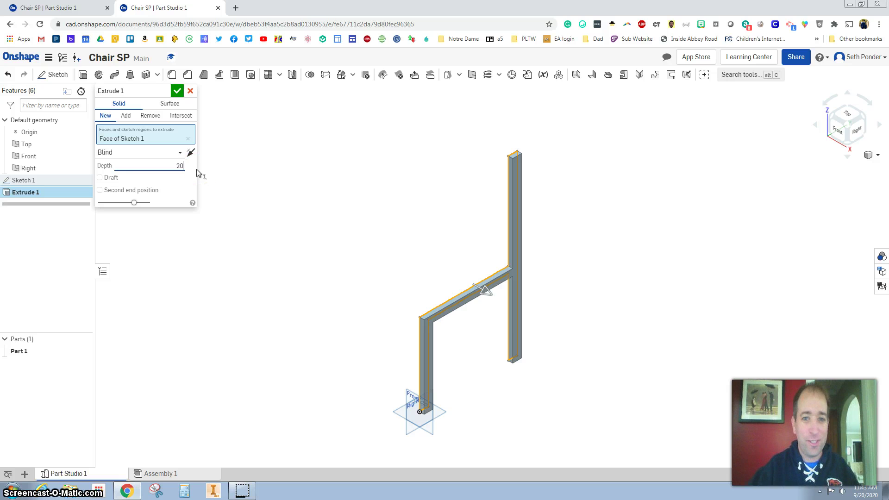
pyautogui.click(177, 90)
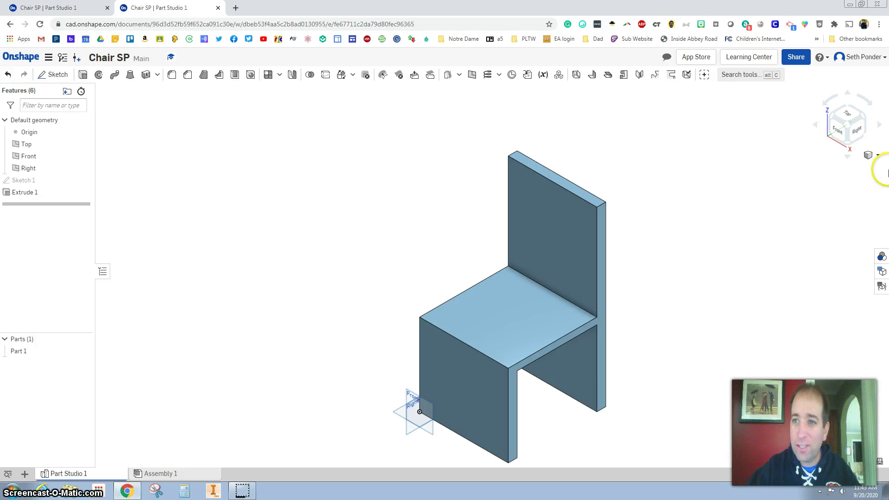
# Step: Select the chair back's front face and switch to the Front view
pyautogui.click(849, 128)
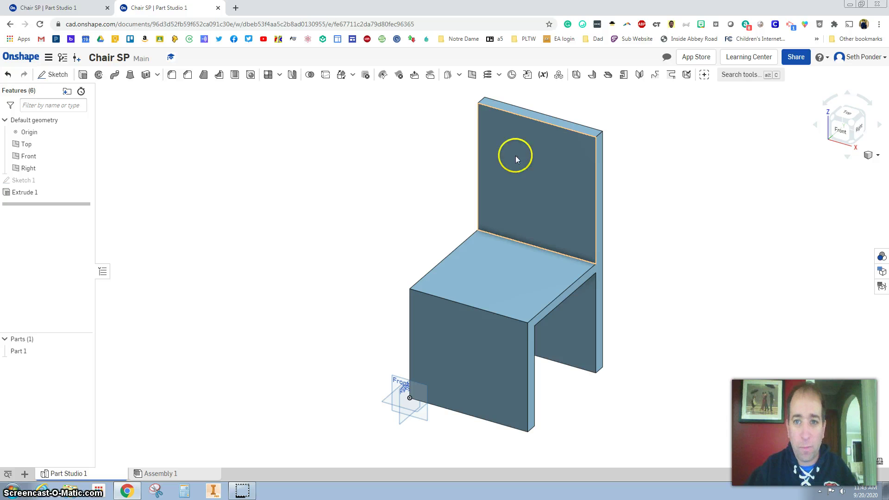
pyautogui.click(546, 158)
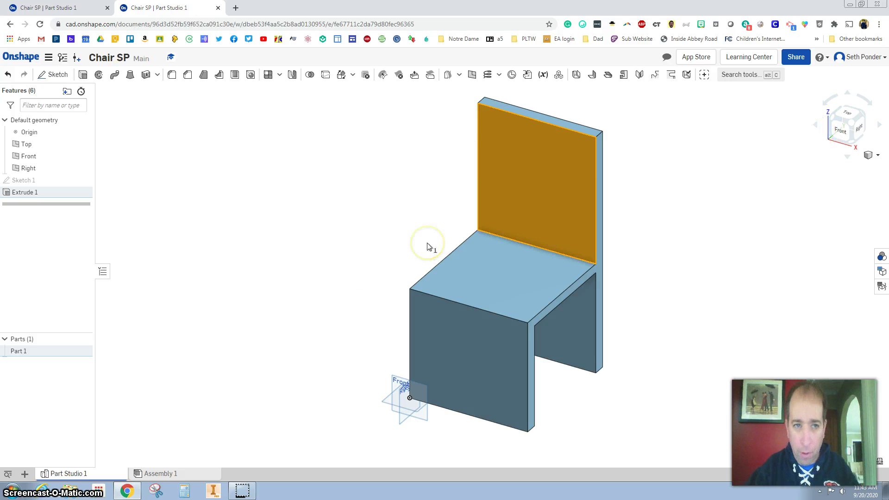
pyautogui.click(842, 133)
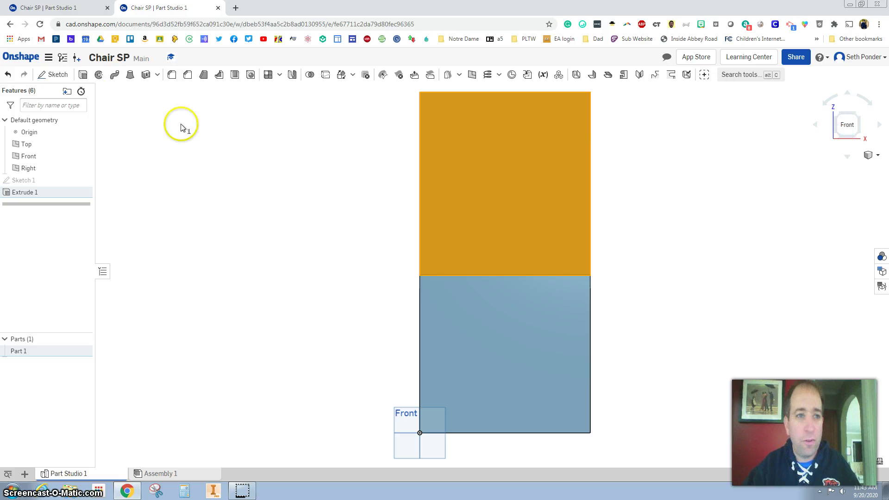
# Step: Start Sketch 2 on the chair back's face, undoing a too-small stray rectangle
pyautogui.click(53, 74)
pyautogui.click(511, 152)
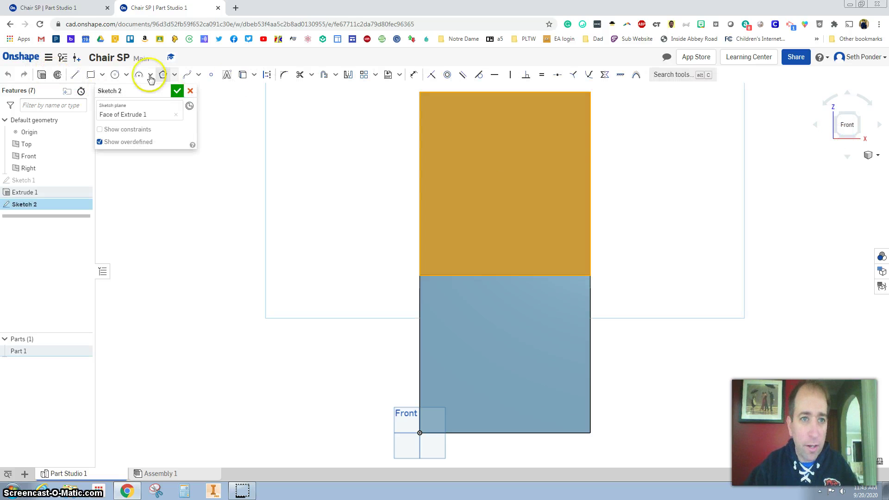
pyautogui.click(91, 75)
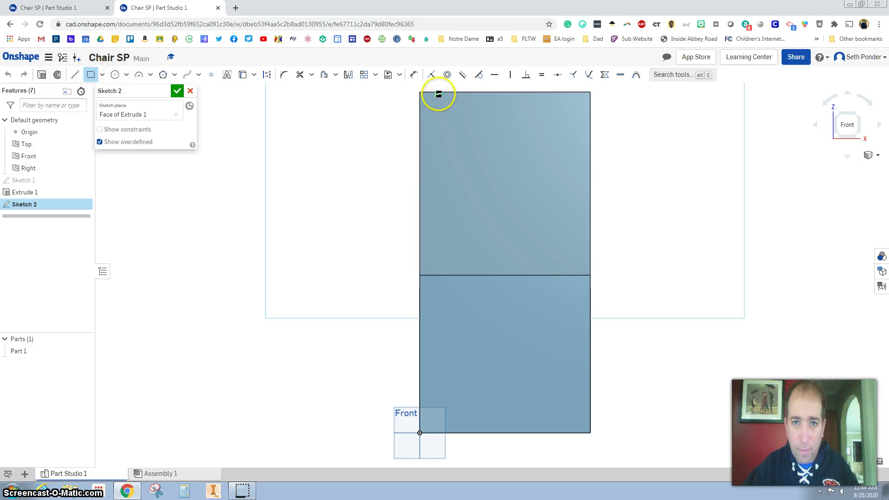
pyautogui.moveTo(440, 92); pyautogui.dragTo(447, 97)
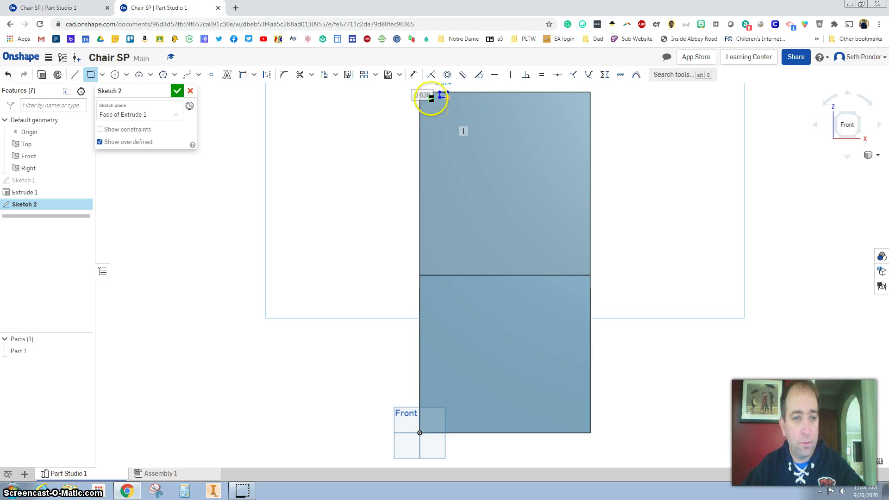
pyautogui.hotkey('ctrl', 'z')
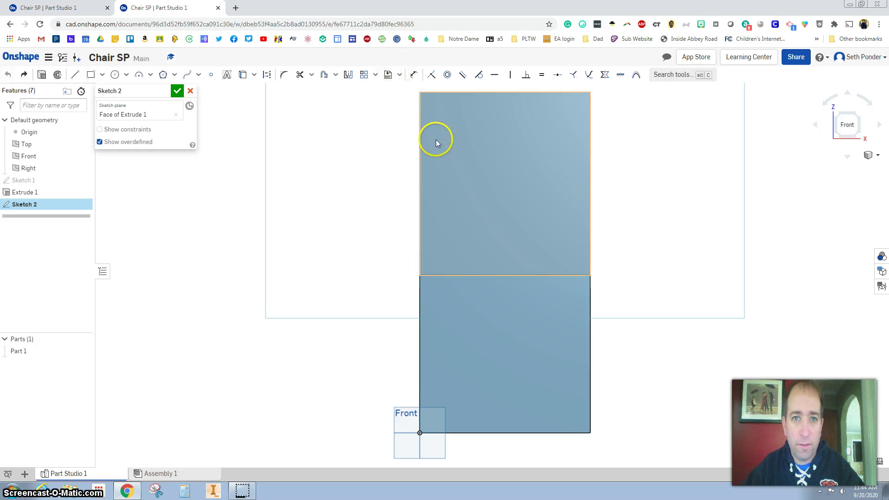
# Step: Draw three stacked corner rectangles across the backrest for the slats
pyautogui.click(91, 74)
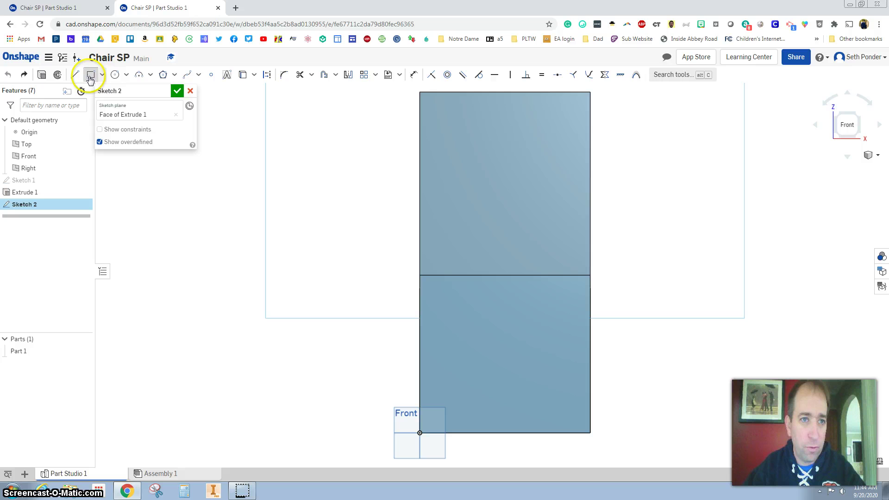
pyautogui.click(441, 93)
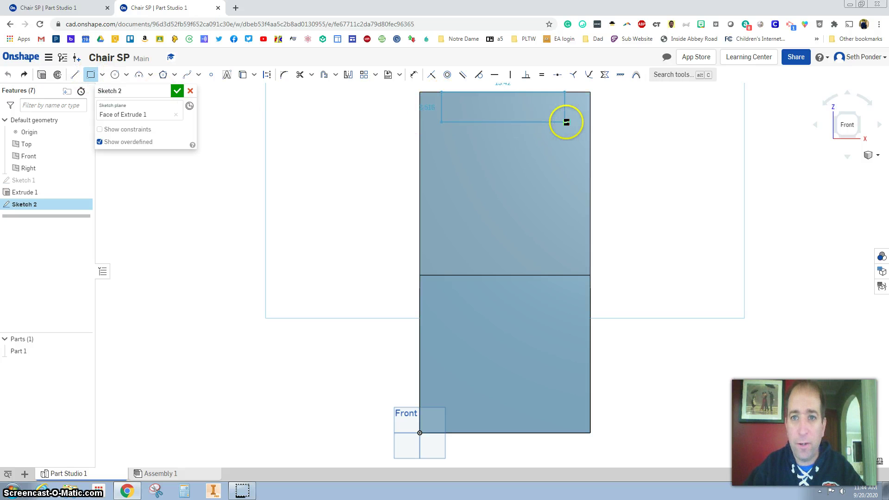
pyautogui.click(571, 123)
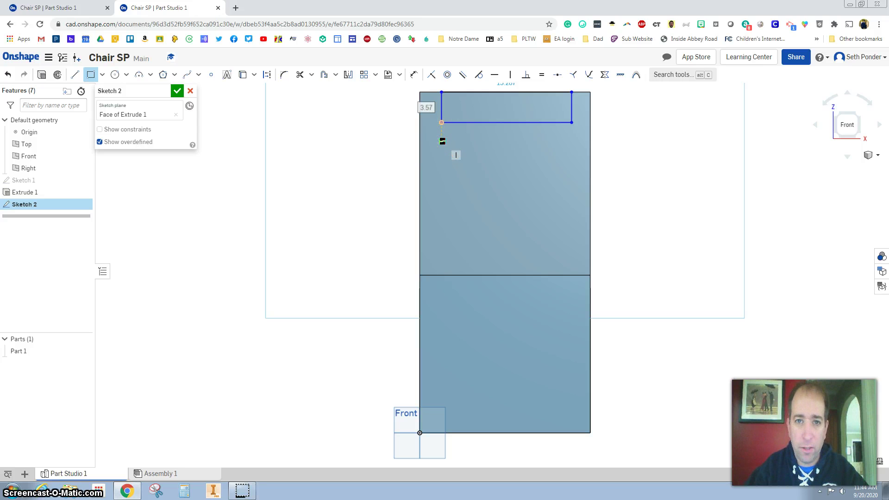
pyautogui.moveTo(442, 141); pyautogui.dragTo(573, 173)
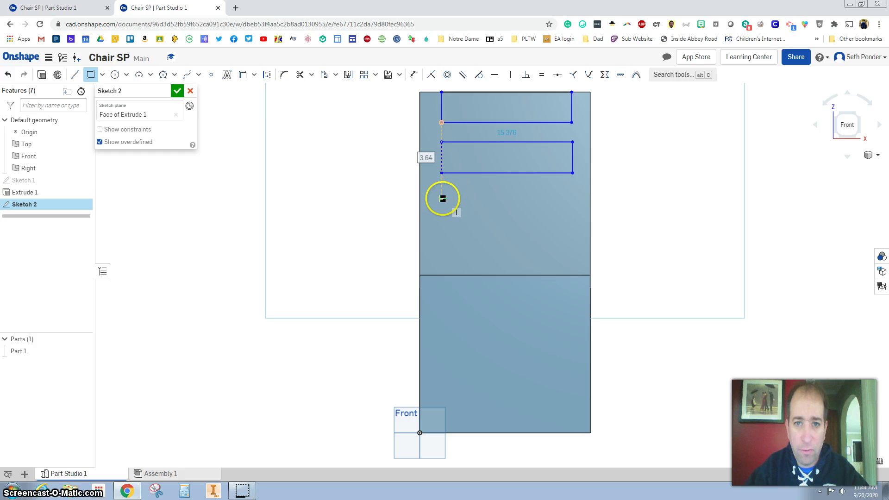
pyautogui.moveTo(441, 198); pyautogui.dragTo(574, 233)
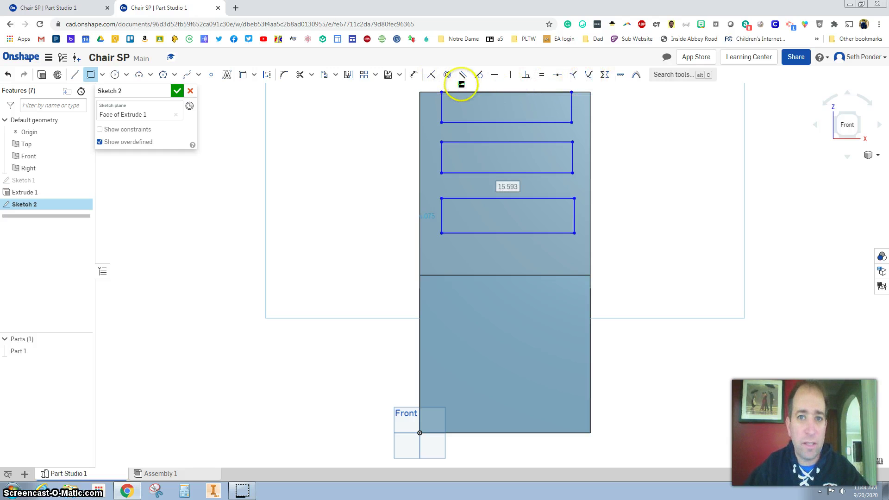
# Step: Set the top slat's left and right margins to 2 in from the back's edges
pyautogui.click(414, 76)
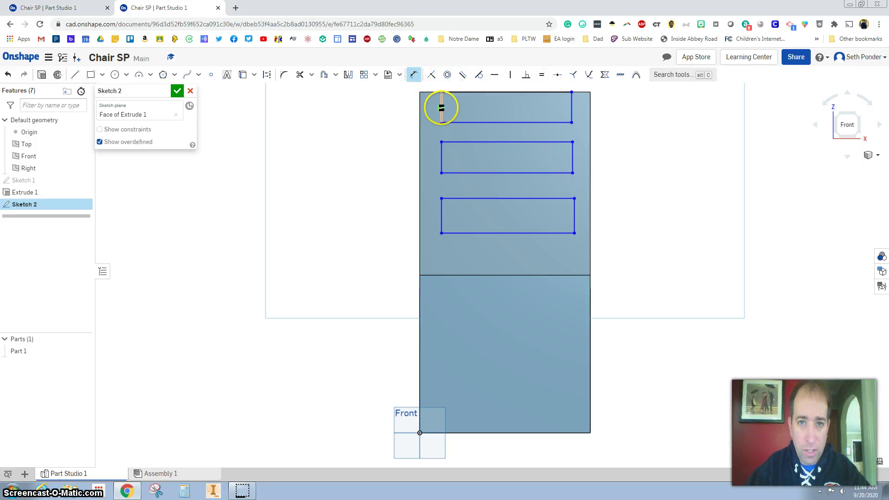
pyautogui.click(441, 108)
pyautogui.click(419, 107)
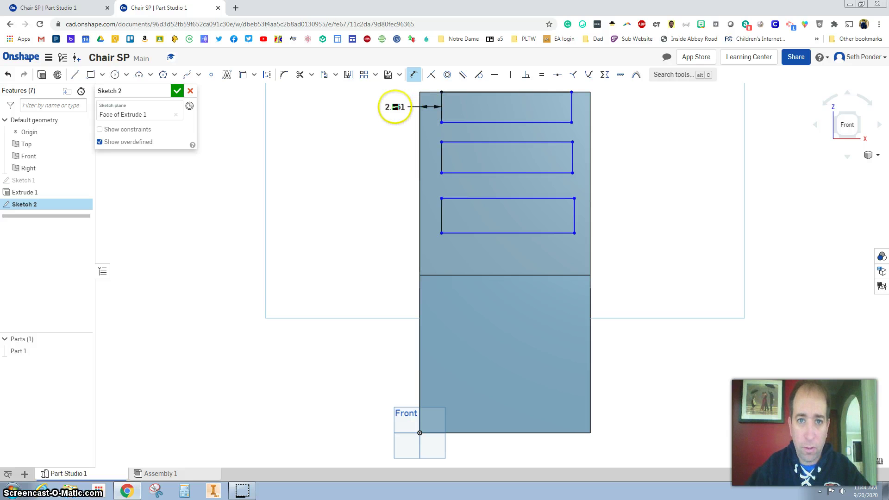
pyautogui.click(394, 107)
pyautogui.write('2')
pyautogui.press('Return')
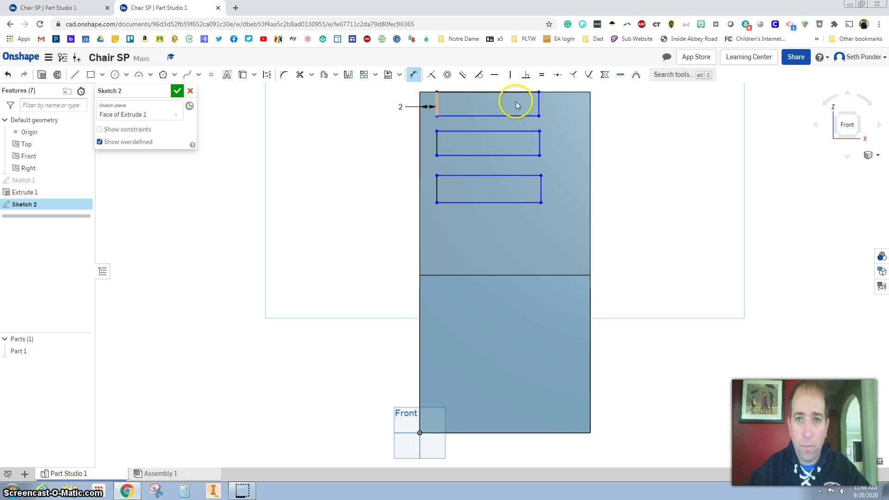
pyautogui.click(538, 96)
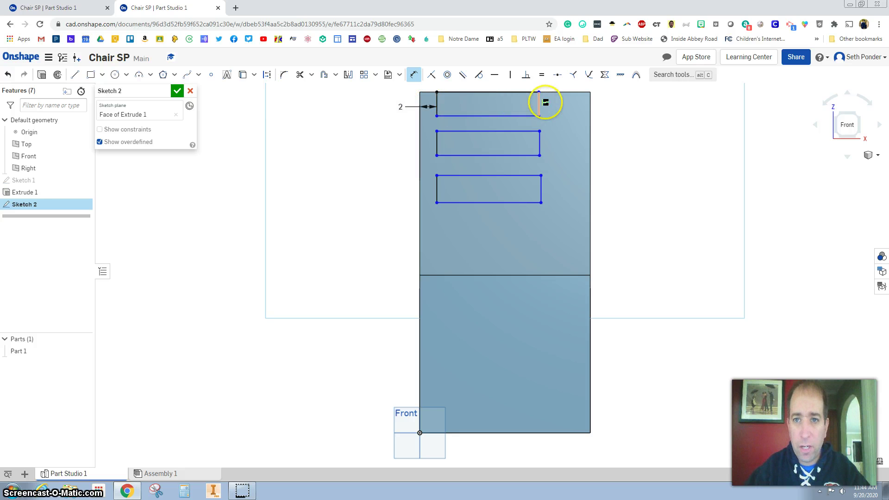
pyautogui.click(591, 108)
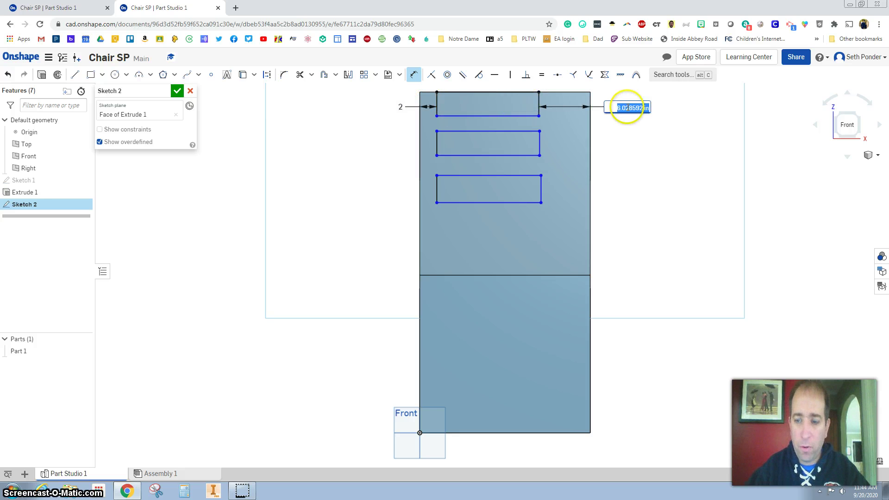
pyautogui.press('Return')
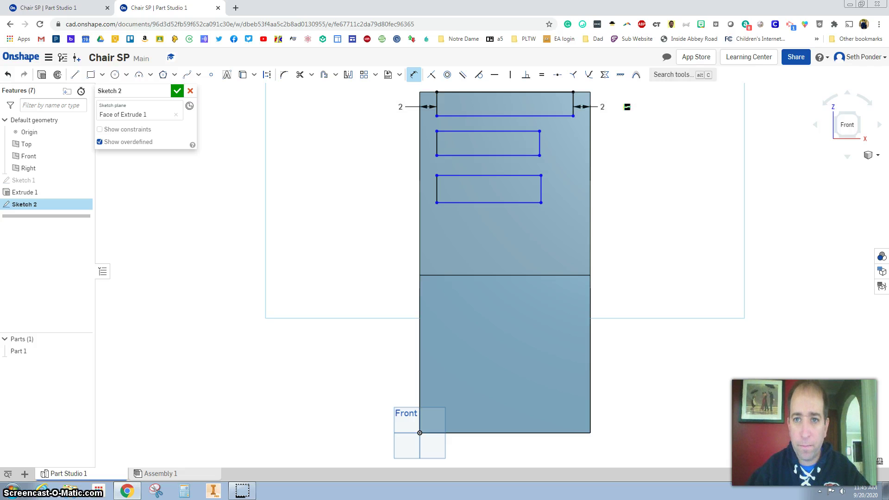
# Step: Set the second slat's left and right margins to 2 in
pyautogui.click(420, 143)
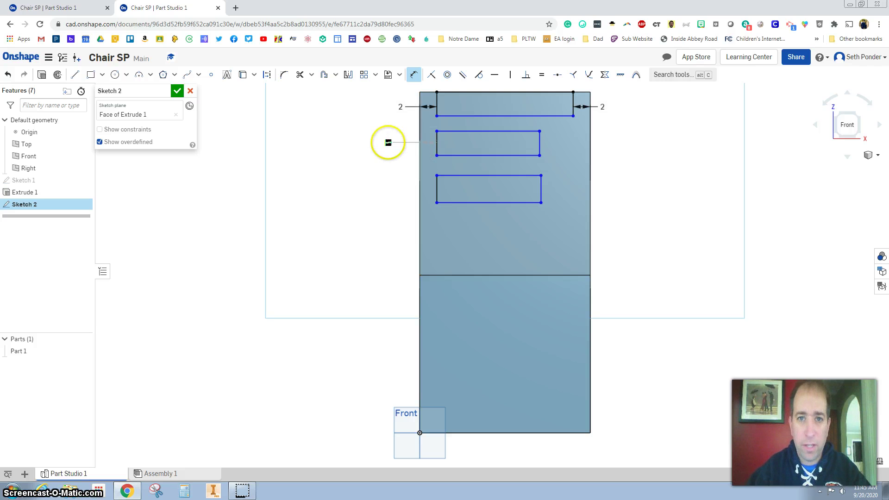
pyautogui.click(538, 142)
pyautogui.click(588, 145)
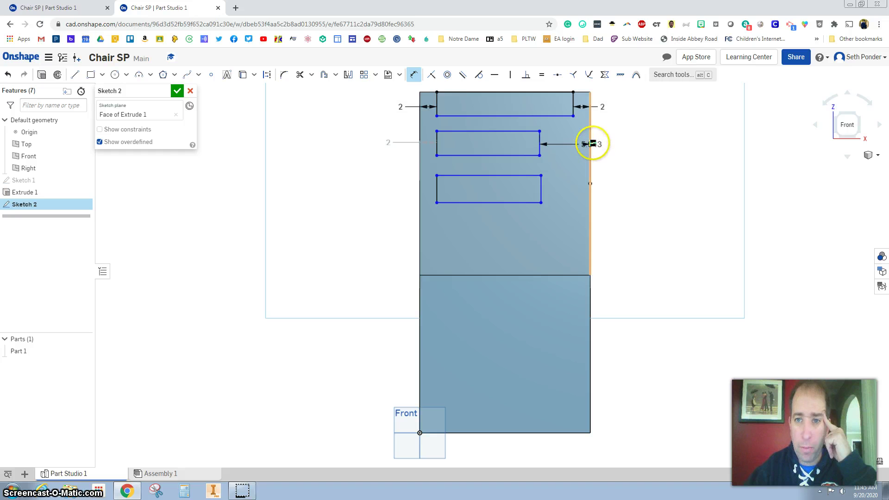
pyautogui.click(622, 146)
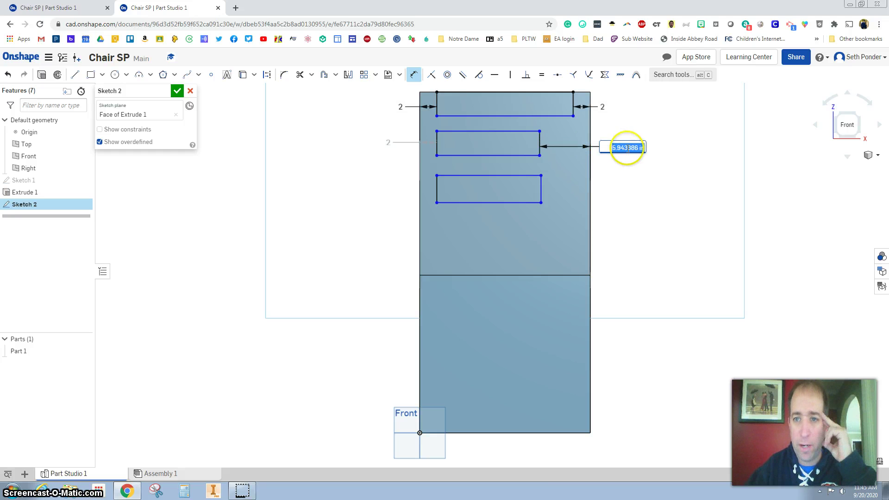
pyautogui.press('Return')
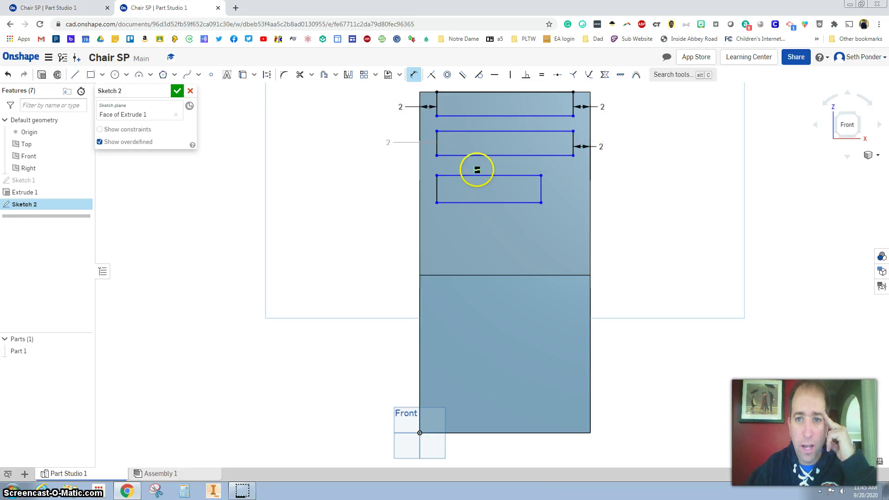
# Step: Set the third slat's left and right margins to 2 in
pyautogui.click(435, 189)
pyautogui.click(419, 188)
pyautogui.click(394, 189)
pyautogui.write('2')
pyautogui.press('Return')
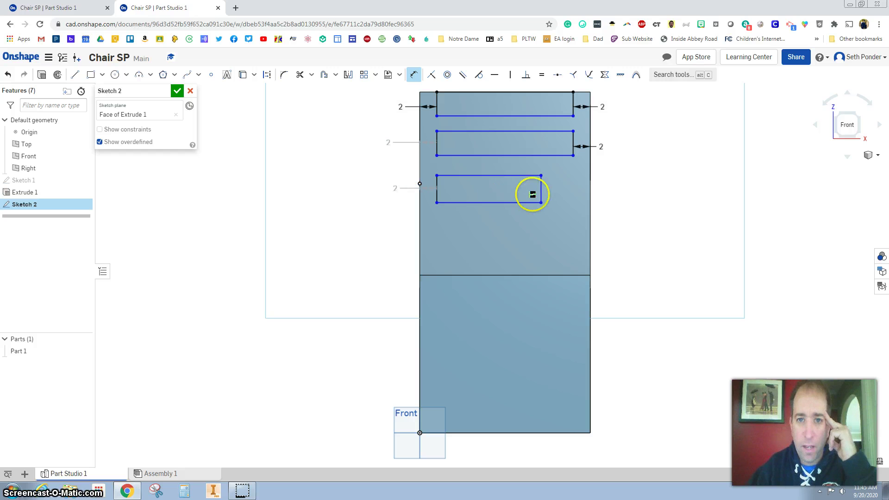
pyautogui.click(540, 192)
pyautogui.click(589, 189)
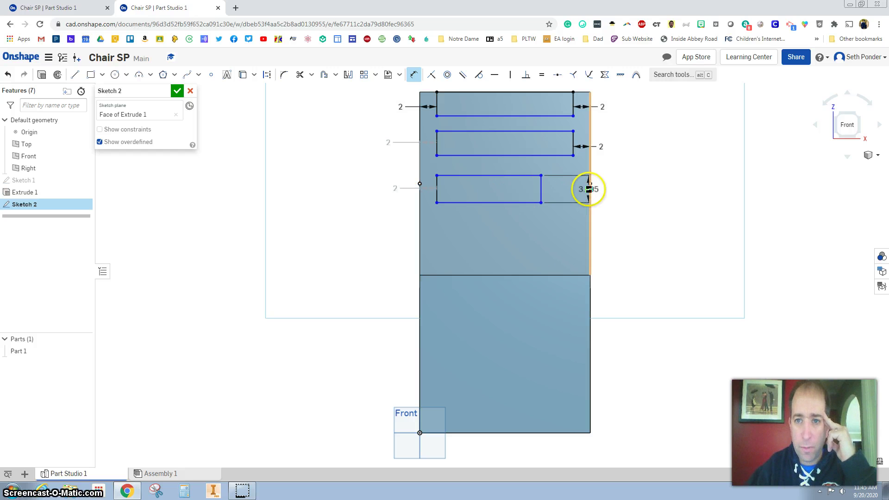
pyautogui.click(652, 195)
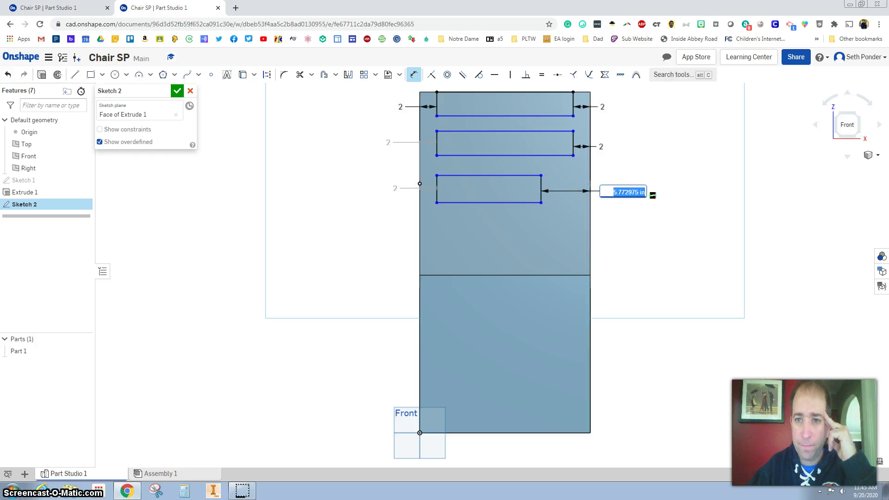
pyautogui.press('Return')
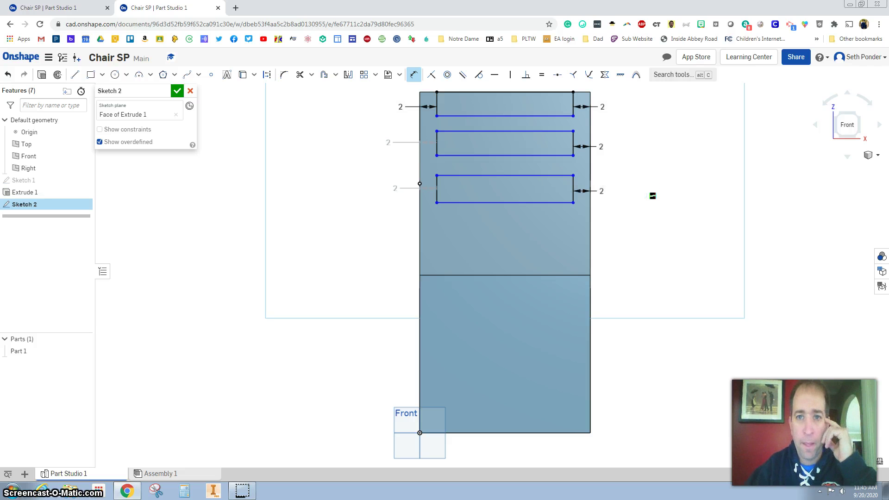
# Step: Set both vertical gaps between the three slats to 2 in
pyautogui.click(471, 131)
pyautogui.click(463, 116)
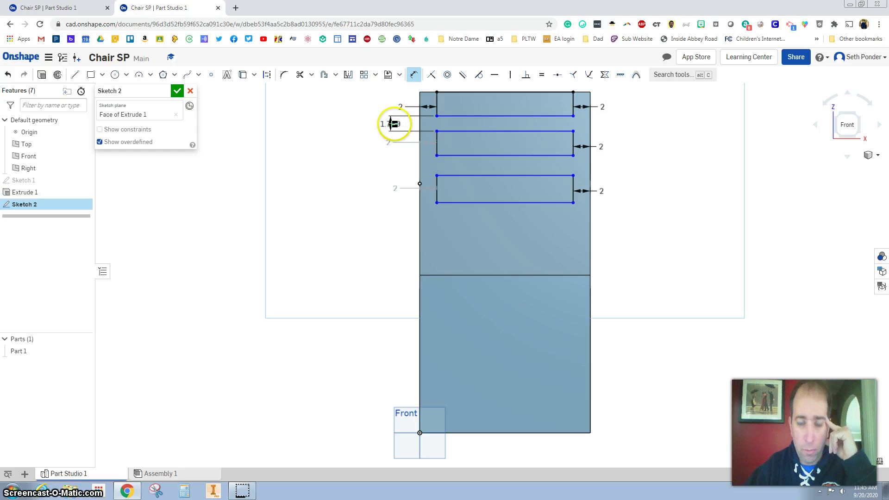
pyautogui.write('2')
pyautogui.press('Return')
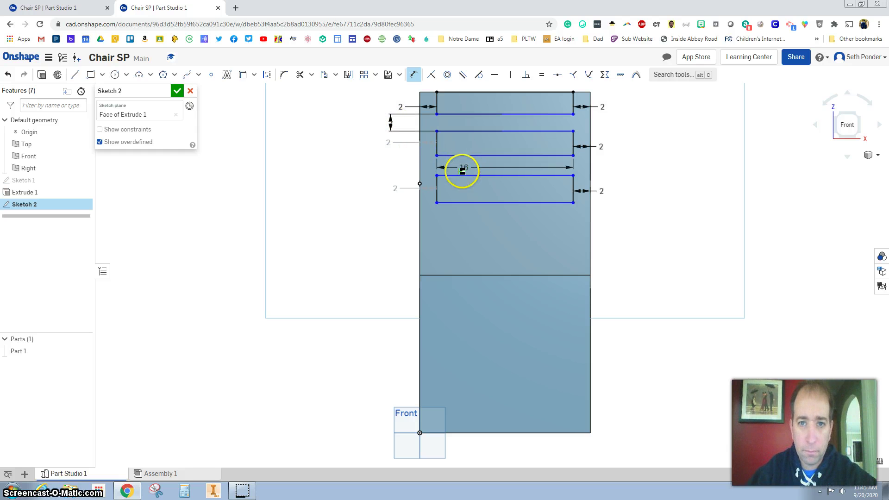
pyautogui.click(460, 174)
pyautogui.click(393, 157)
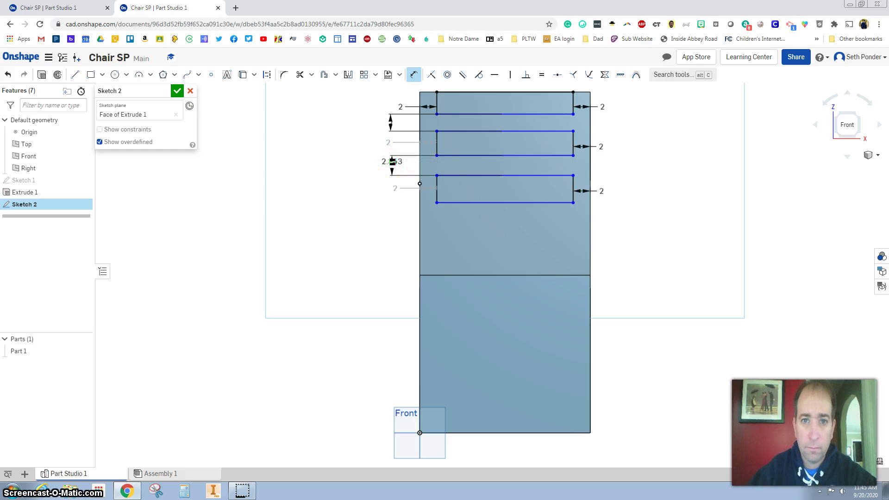
pyautogui.click(393, 161)
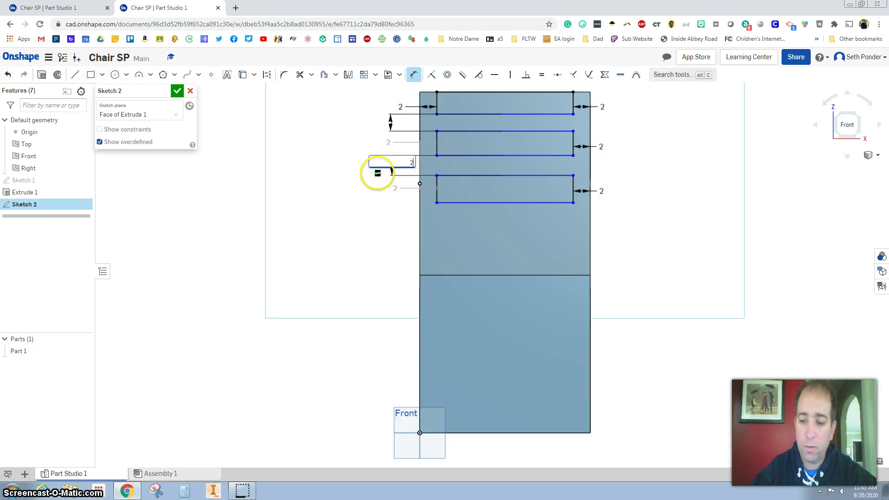
pyautogui.write('2')
pyautogui.press('Return')
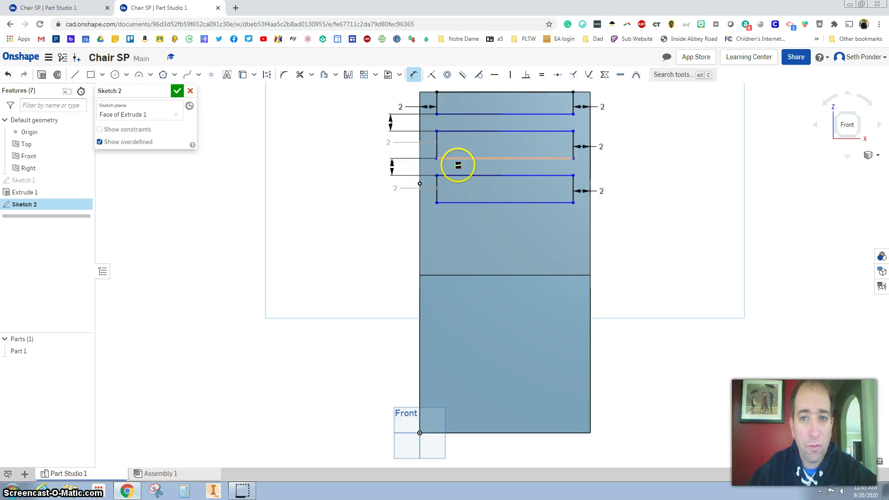
# Step: Dimension the top slot 2 tall from the back's top edge and the top width 16
pyautogui.click(466, 93)
pyautogui.click(475, 103)
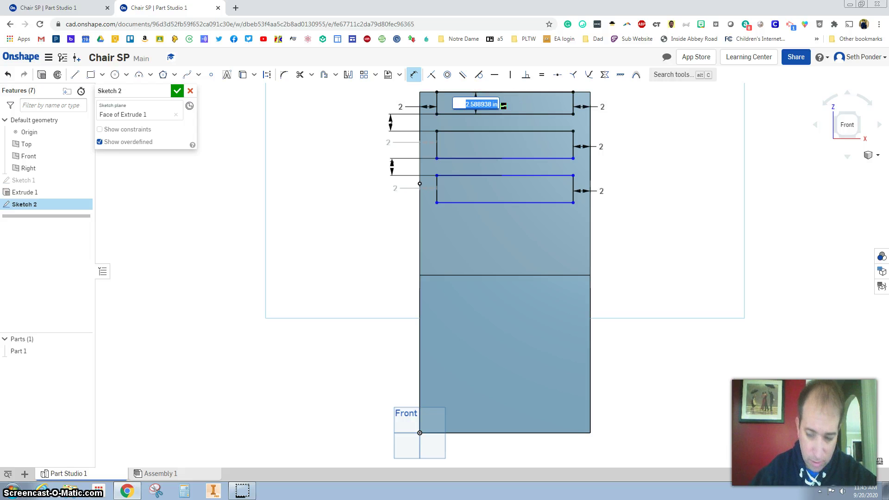
pyautogui.write('2')
pyautogui.press('Return')
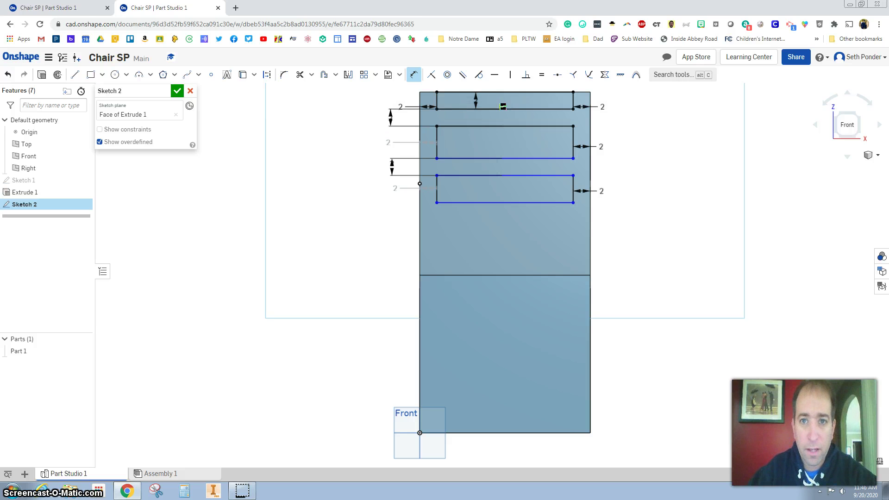
pyautogui.click(504, 87)
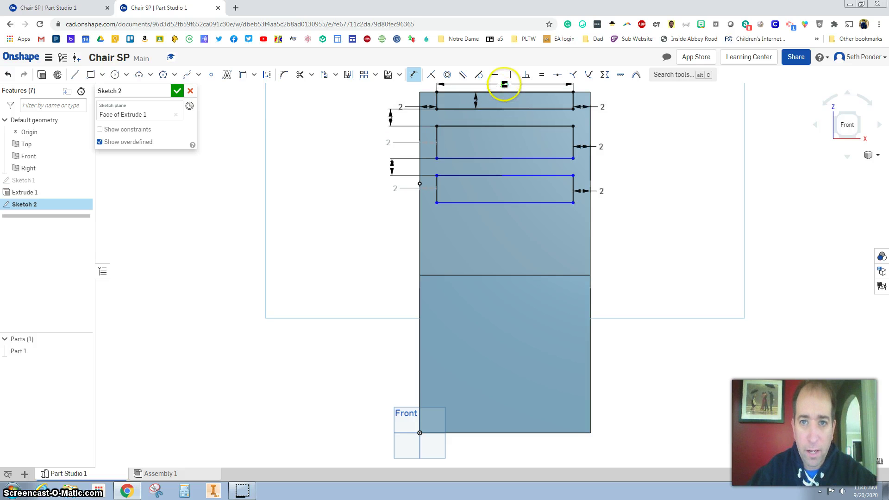
pyautogui.click(503, 85)
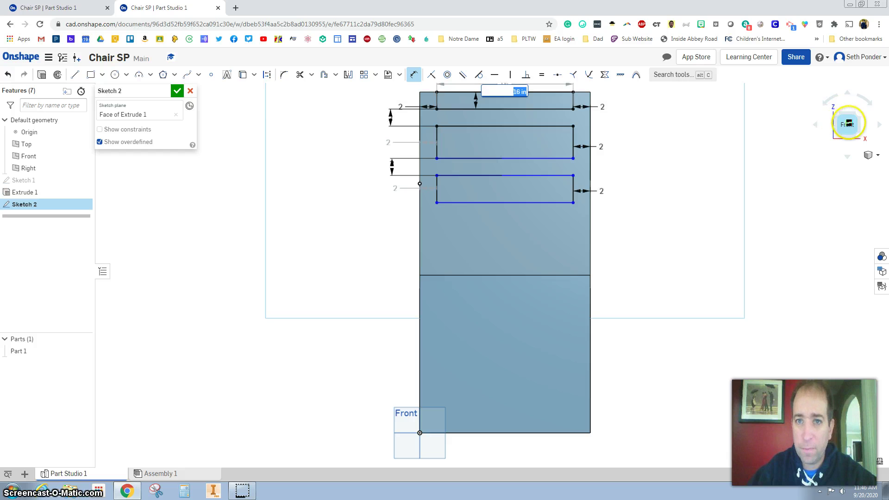
pyautogui.click(847, 124)
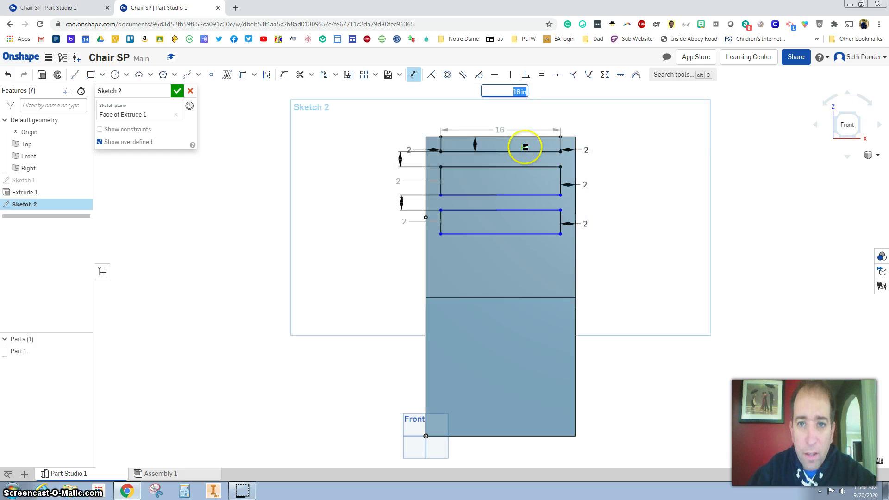
pyautogui.click(481, 168)
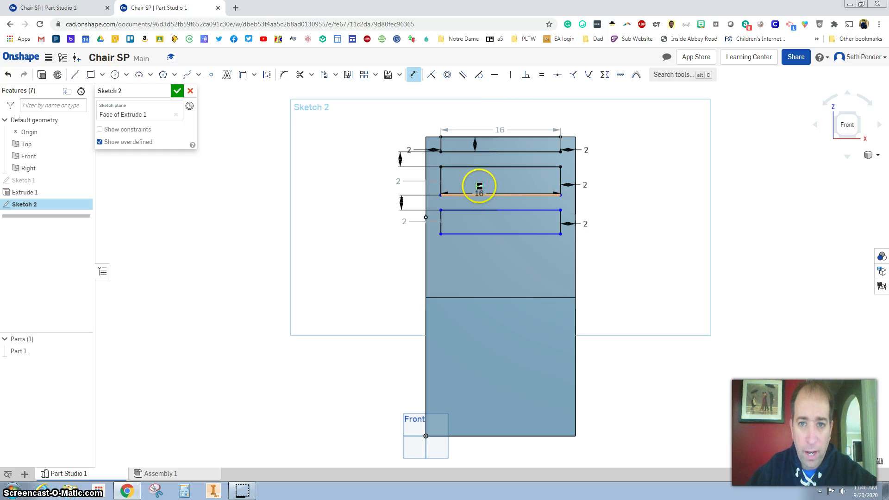
# Step: Try dimensioning the middle rectangle's height, then undo the change that collapsed the lower rectangle
pyautogui.click(480, 167)
pyautogui.click(480, 181)
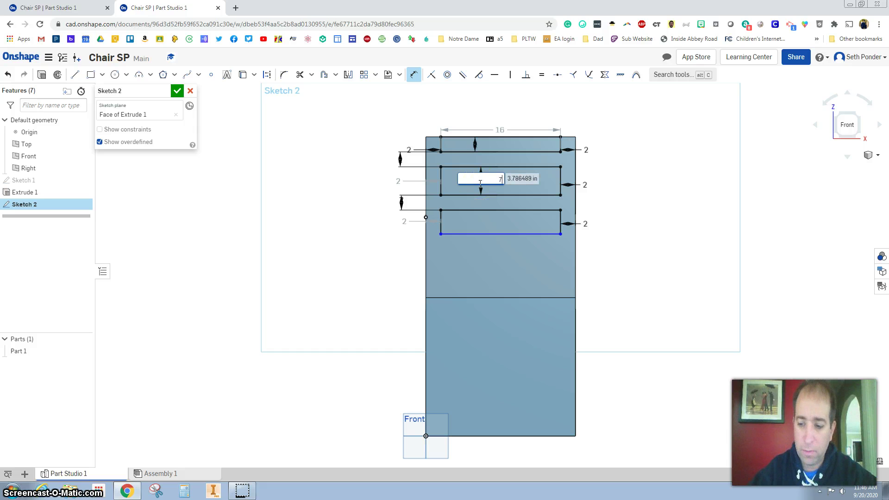
pyautogui.press('Escape')
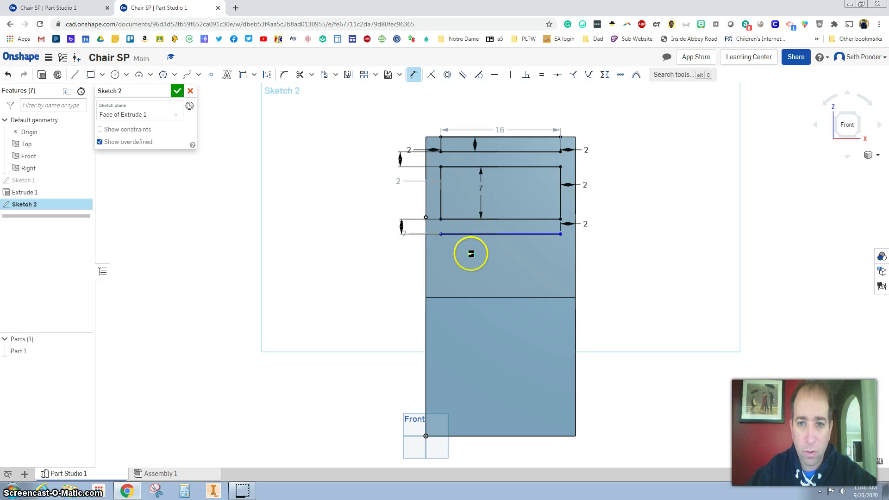
pyautogui.scroll(5, 472, 253)
pyautogui.scroll(-3, 455, 207)
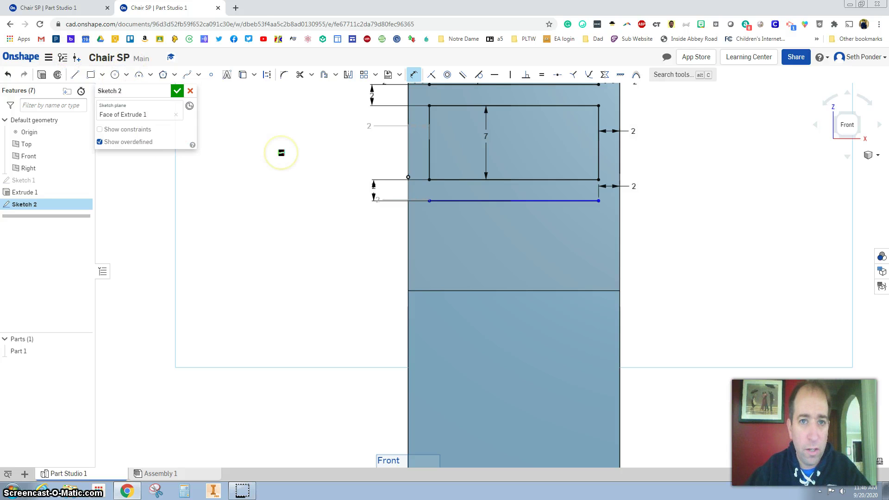
pyautogui.hotkey('ctrl', 'z')
# Step: Dimension the lower rectangle's height between its top and bottom edges as 7
pyautogui.click(473, 166)
pyautogui.click(414, 75)
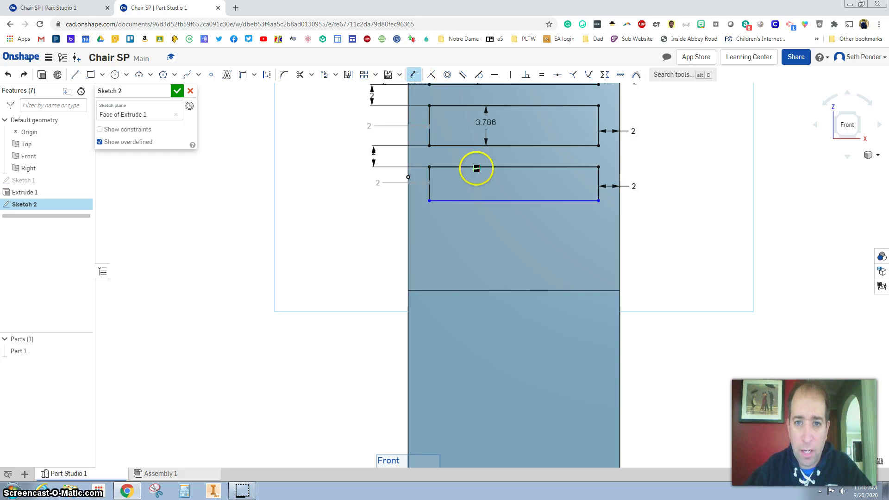
pyautogui.click(473, 199)
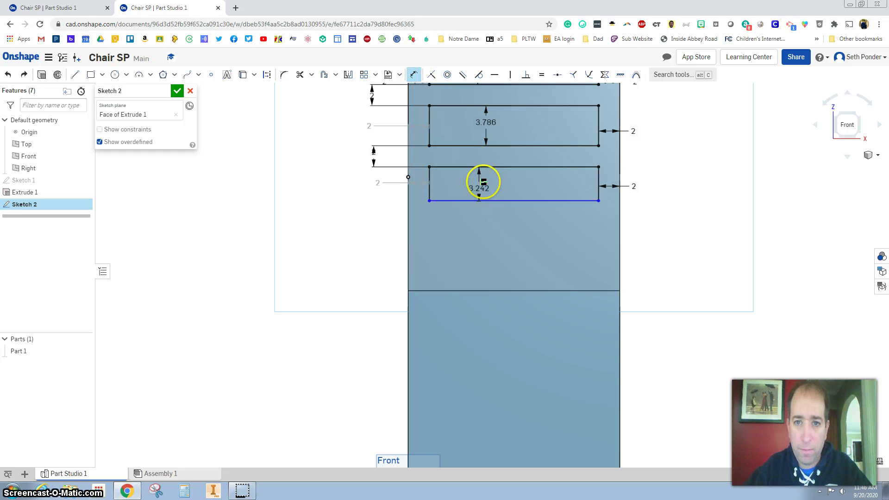
pyautogui.click(485, 167)
pyautogui.click(493, 184)
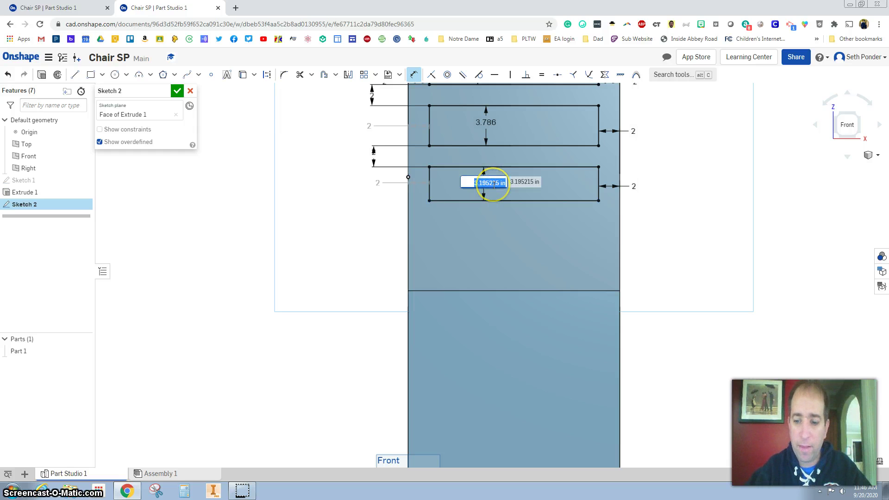
pyautogui.write('7')
pyautogui.press('Return')
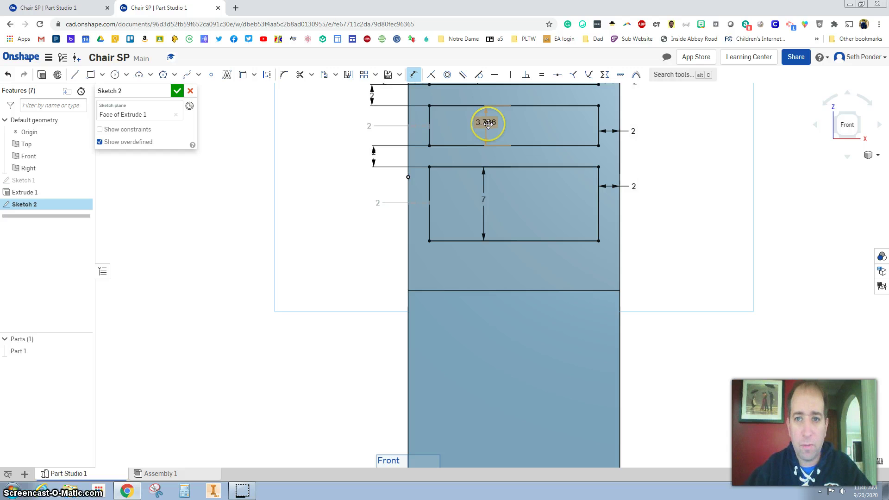
# Step: Change the middle rectangle's 3.786 height to 7
pyautogui.moveTo(491, 139); pyautogui.dragTo(491, 174, button='middle')
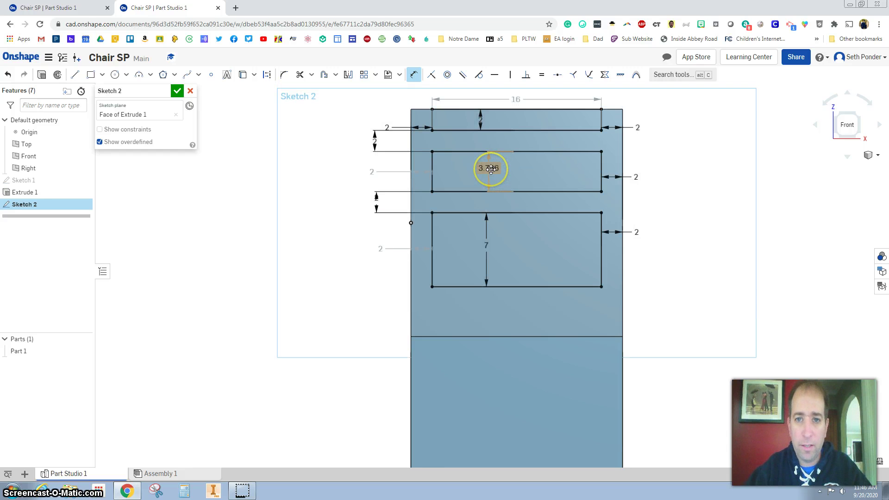
pyautogui.doubleClick(491, 169)
pyautogui.write('7')
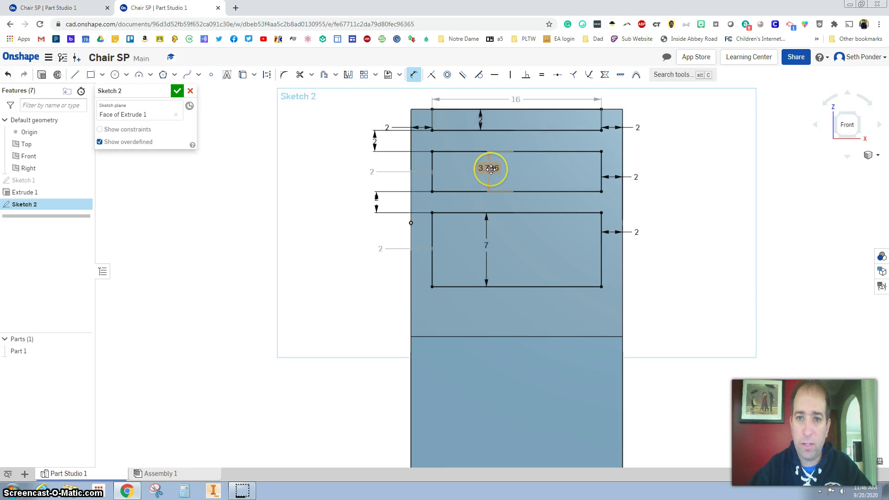
pyautogui.press('Return')
pyautogui.click(514, 181)
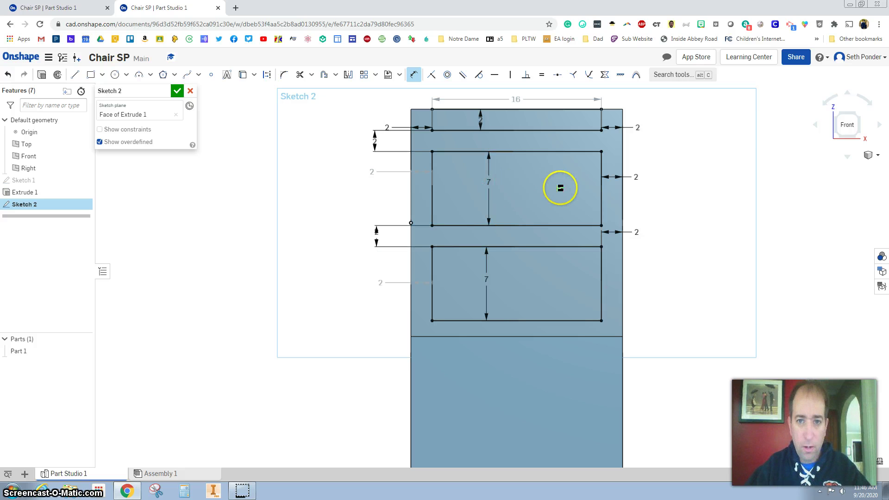
pyautogui.click(856, 114)
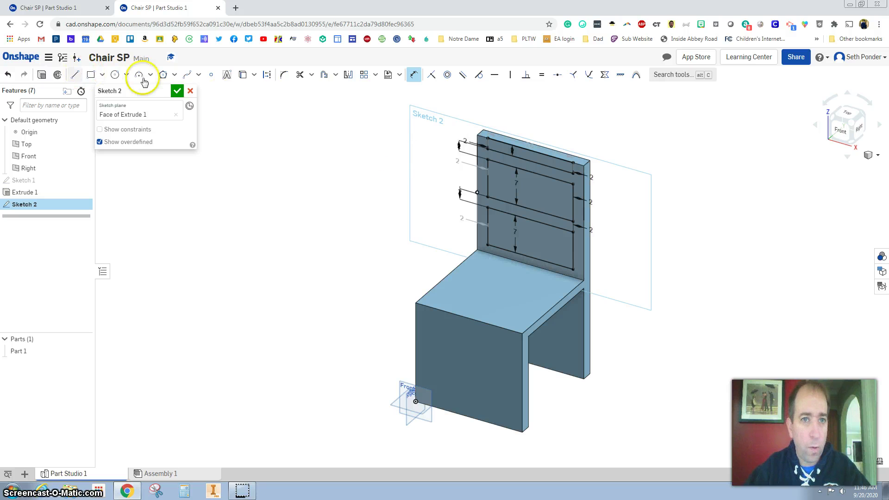
# Step: Extrude the top, middle and lower slot regions as a Remove cut set to Through all
pyautogui.click(176, 91)
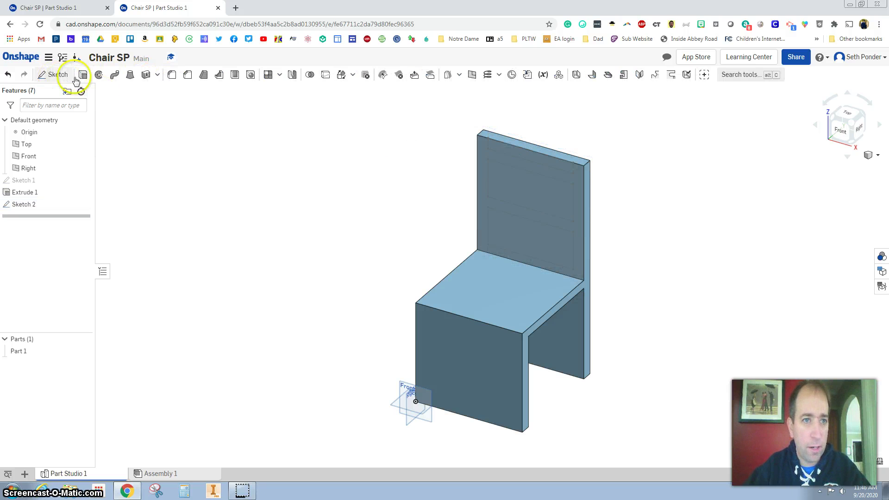
pyautogui.click(83, 76)
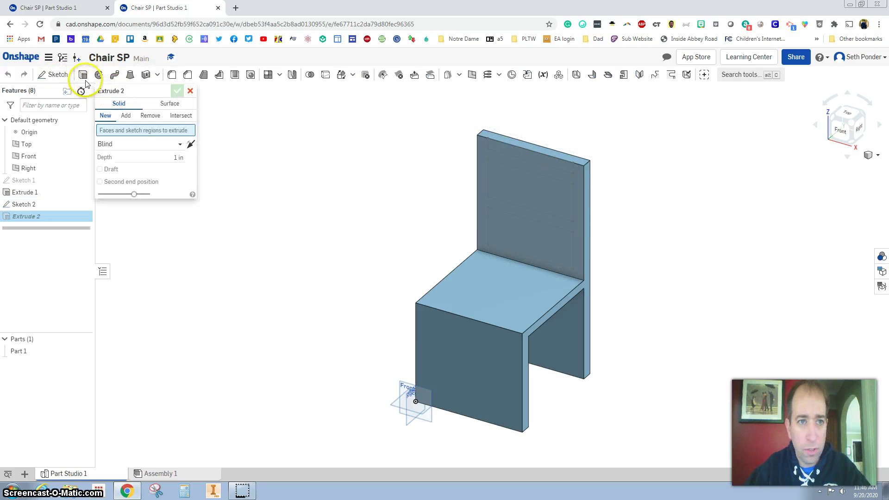
pyautogui.click(495, 151)
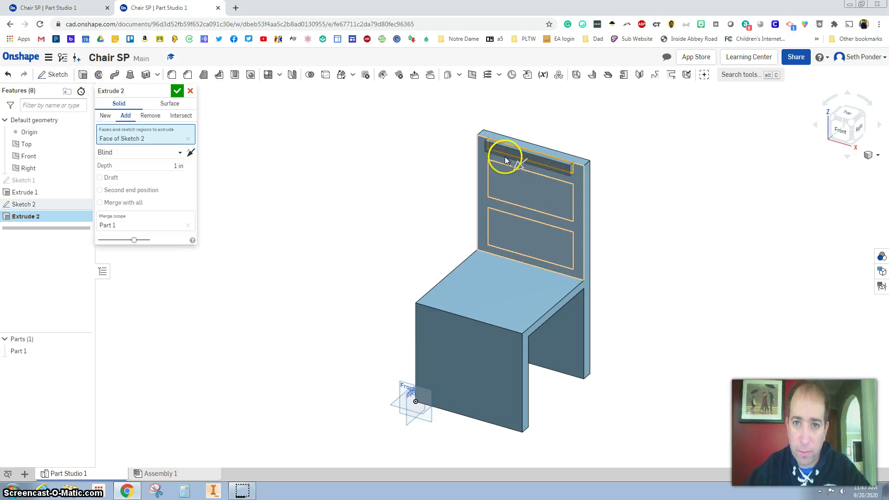
pyautogui.click(502, 188)
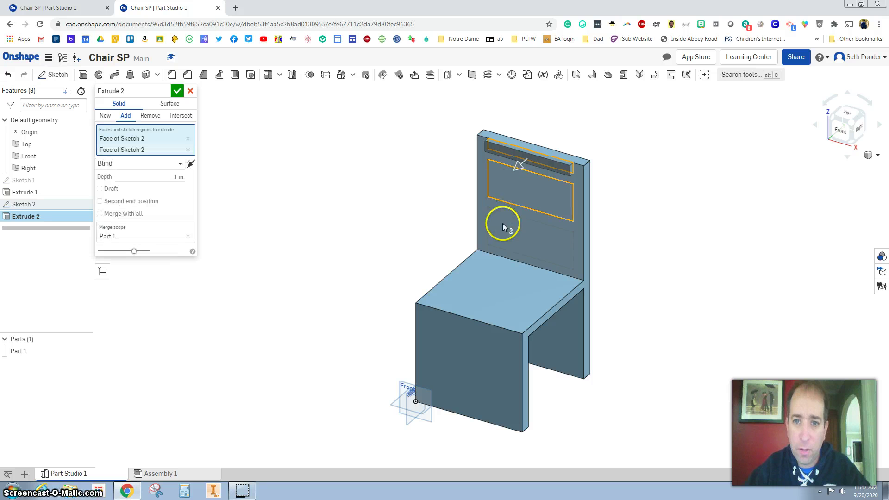
pyautogui.click(503, 236)
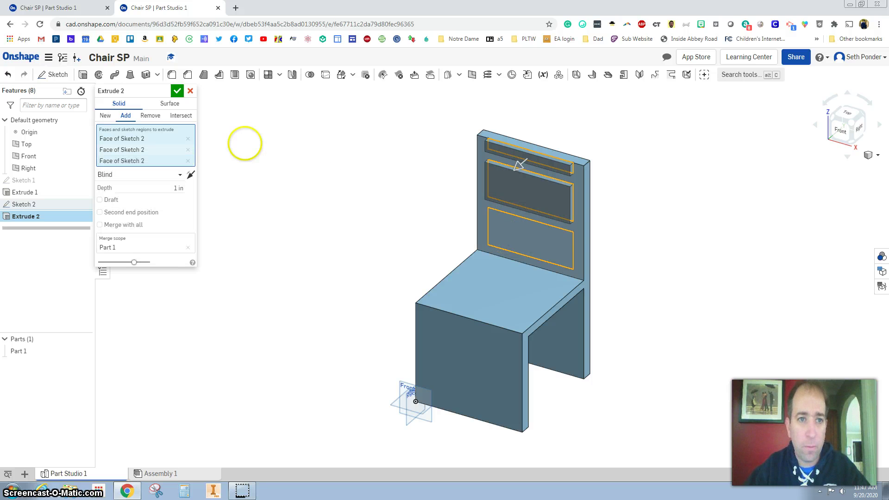
pyautogui.click(150, 117)
pyautogui.click(181, 178)
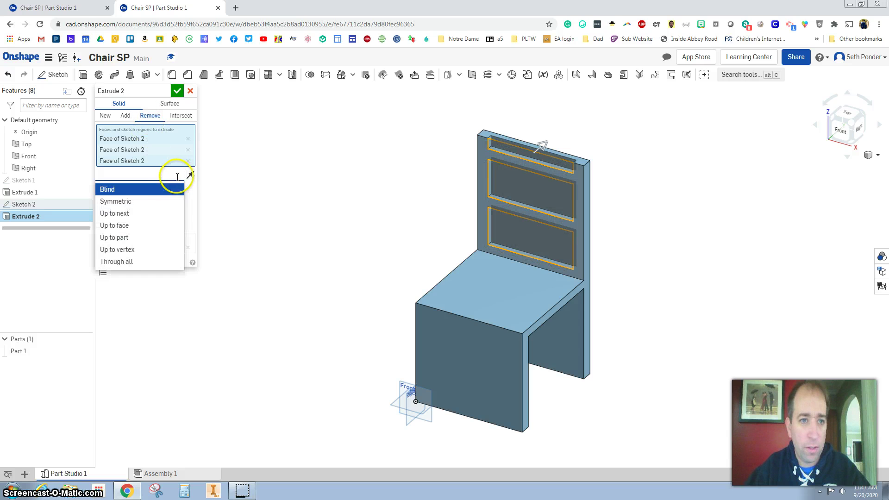
pyautogui.click(144, 260)
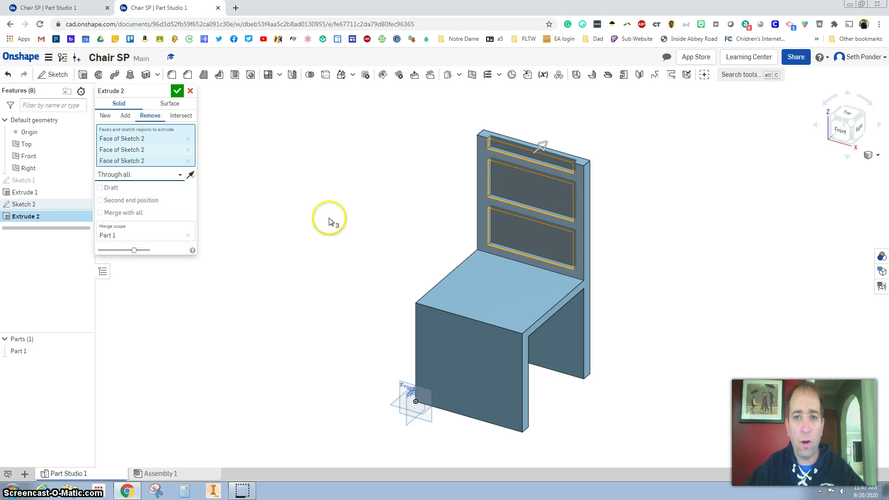
pyautogui.click(177, 91)
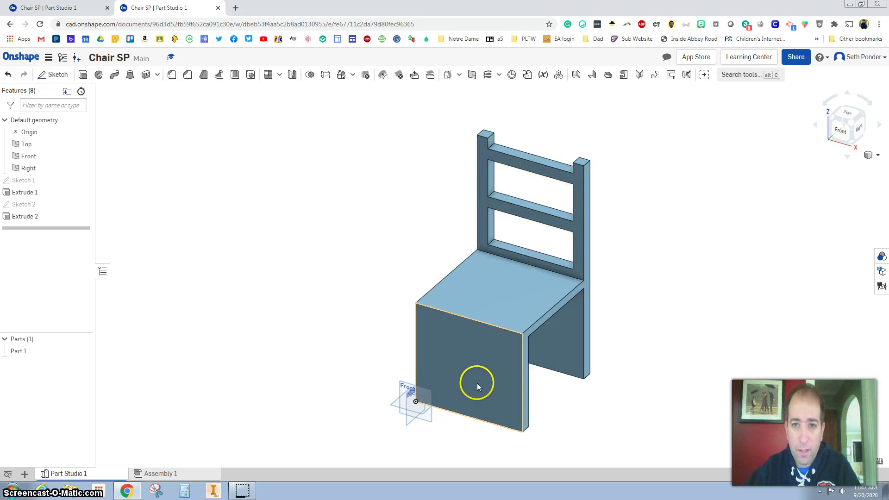
# Step: Start a sketch on the chair base's front face and draw a corner rectangle from its bottom edge
pyautogui.click(463, 364)
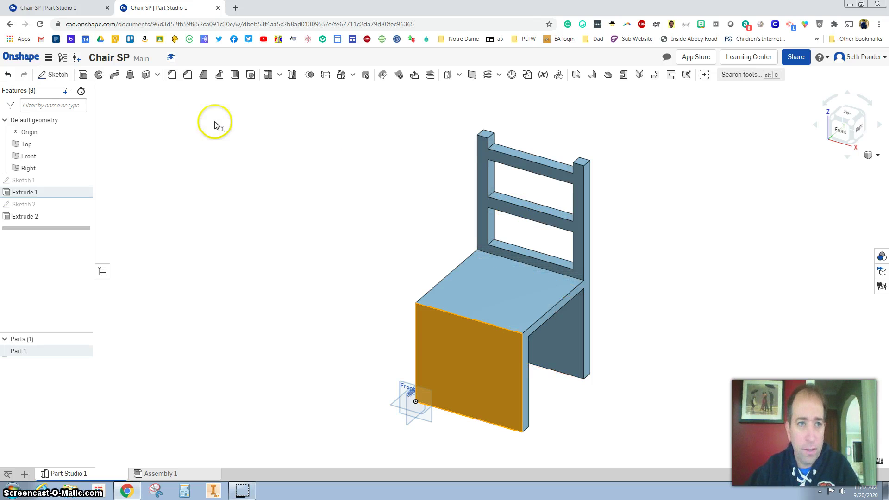
pyautogui.click(56, 76)
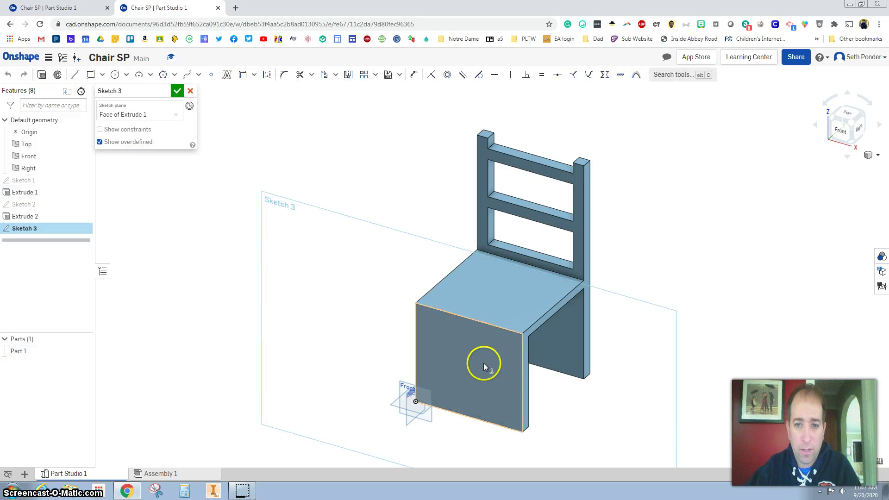
pyautogui.click(846, 137)
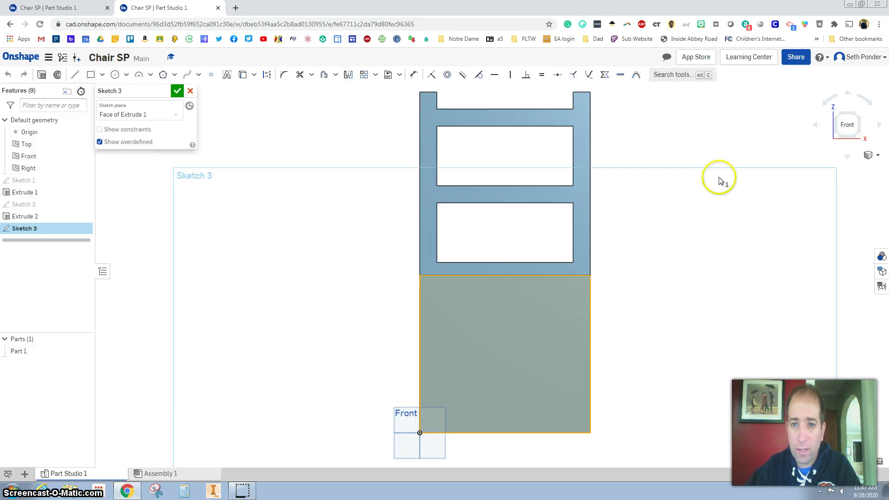
pyautogui.click(90, 75)
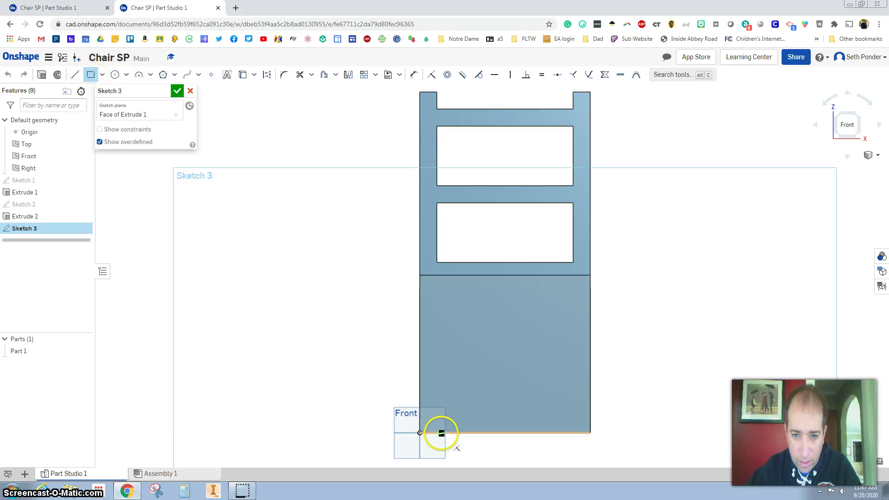
pyautogui.click(419, 433)
pyautogui.click(440, 433)
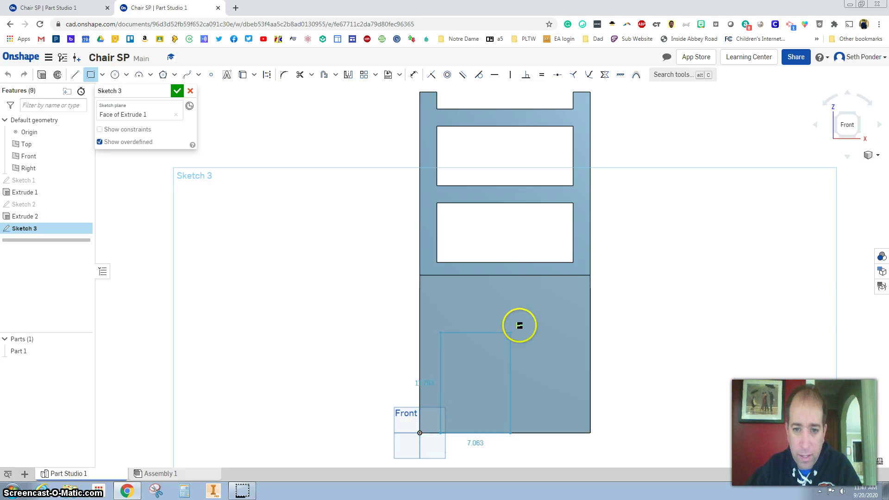
pyautogui.click(558, 311)
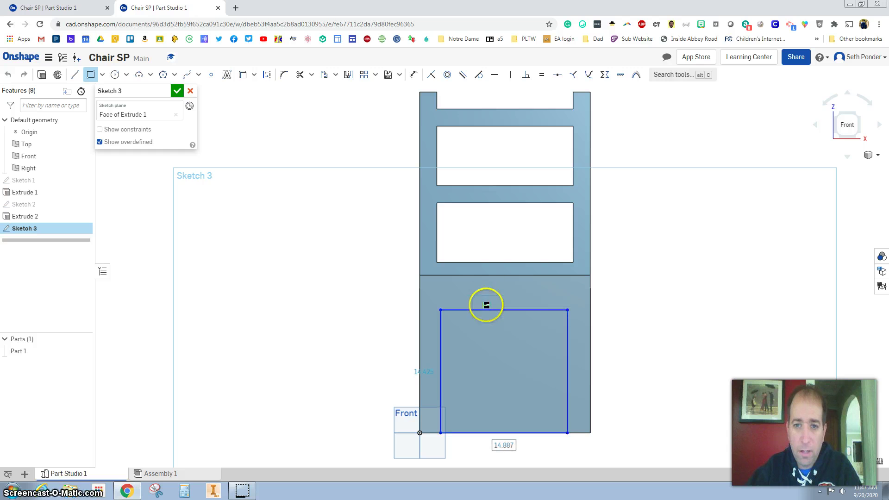
# Step: Dimension the rectangle's left offset, a 2 inch right-edge offset, and its 17 height
pyautogui.click(414, 77)
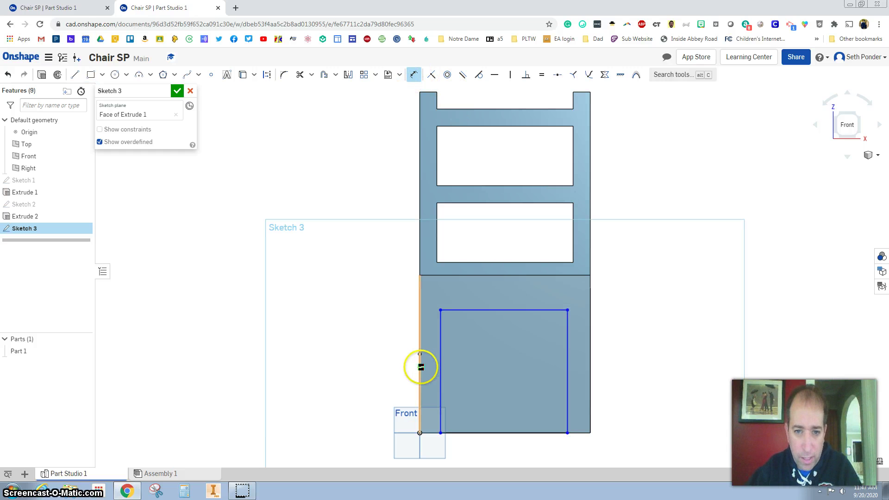
pyautogui.click(420, 367)
pyautogui.click(440, 370)
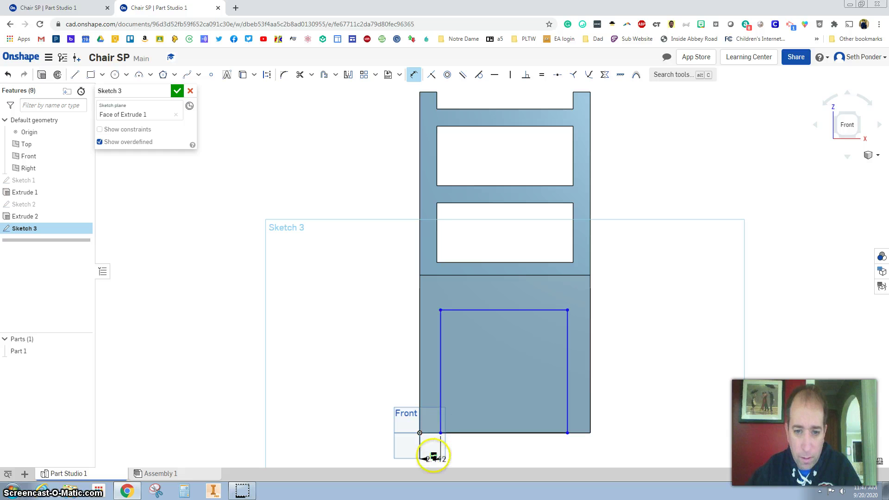
pyautogui.click(443, 455)
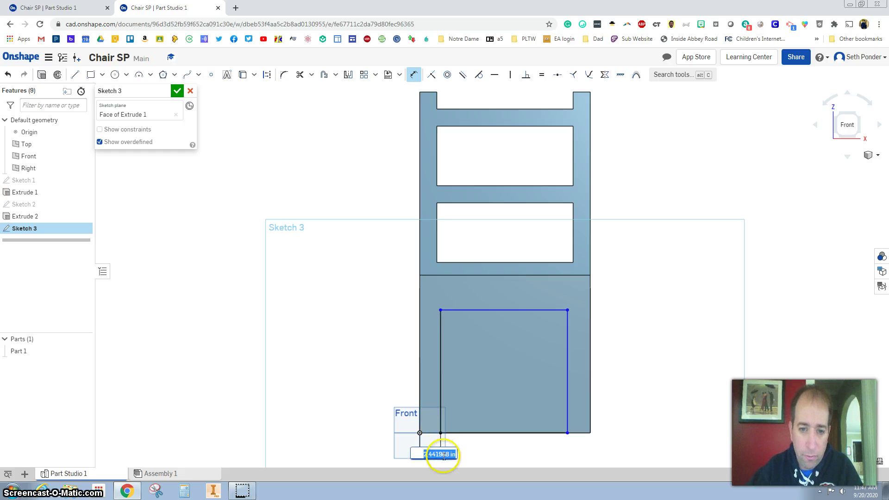
pyautogui.press('Return')
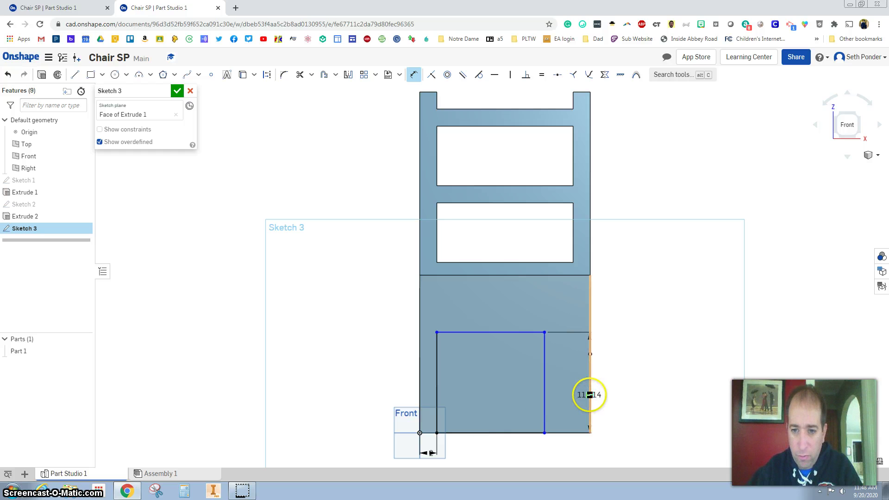
pyautogui.click(589, 395)
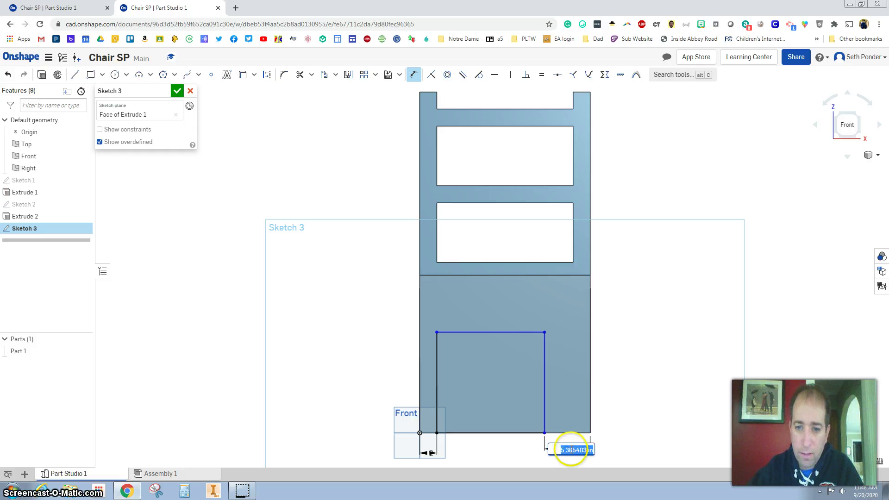
pyautogui.write('2')
pyautogui.press('Return')
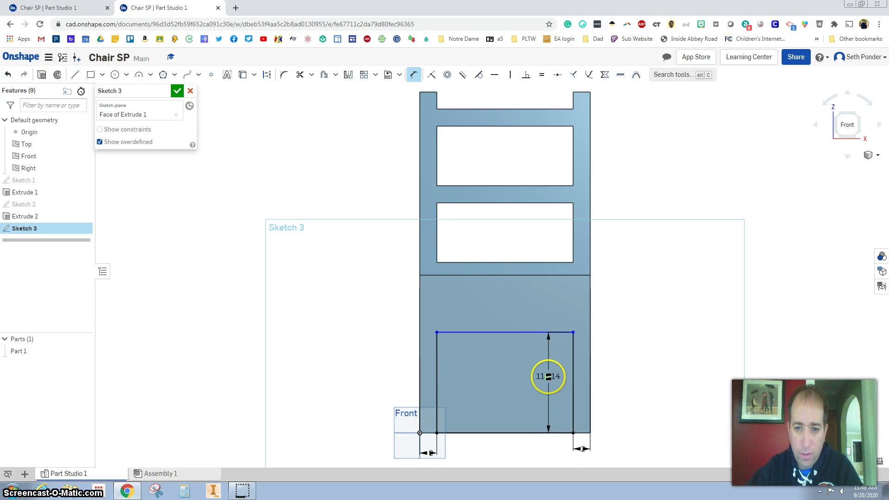
pyautogui.doubleClick(548, 377)
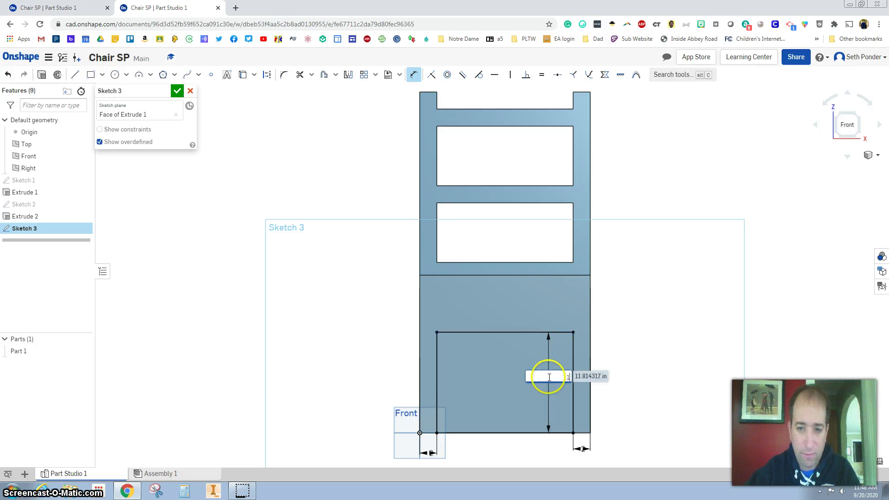
pyautogui.press('Return')
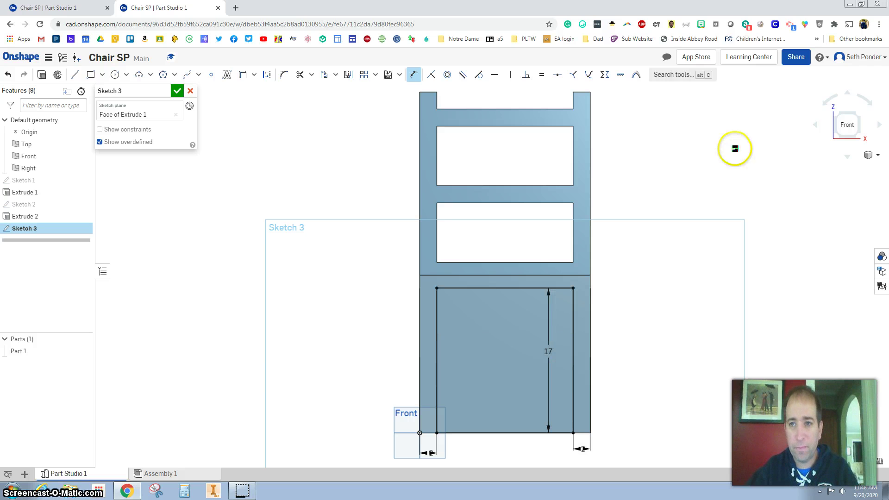
pyautogui.click(856, 116)
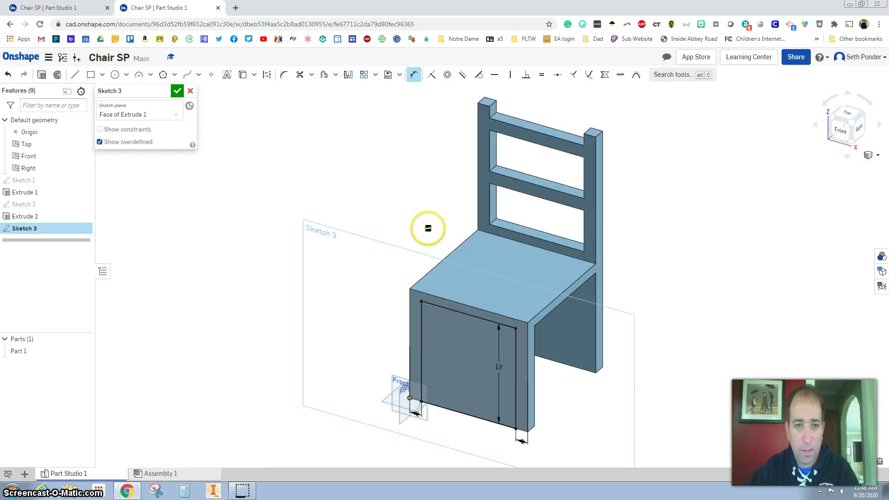
# Step: Cut the Sketch 3 rectangle with a Remove extrude ending Up to next
pyautogui.click(177, 92)
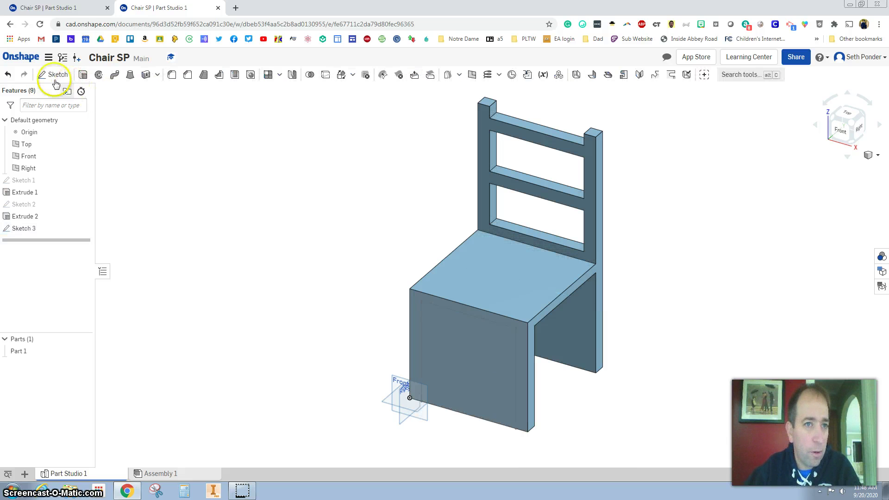
pyautogui.click(82, 76)
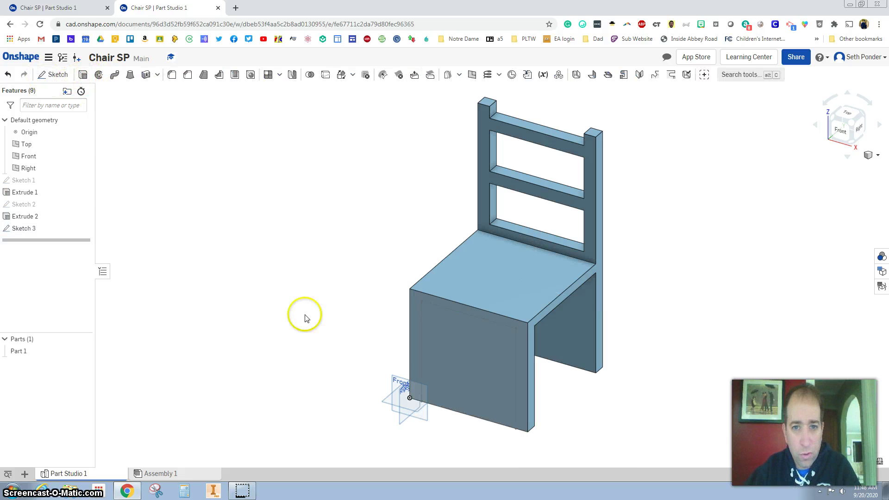
pyautogui.click(460, 360)
pyautogui.click(454, 359)
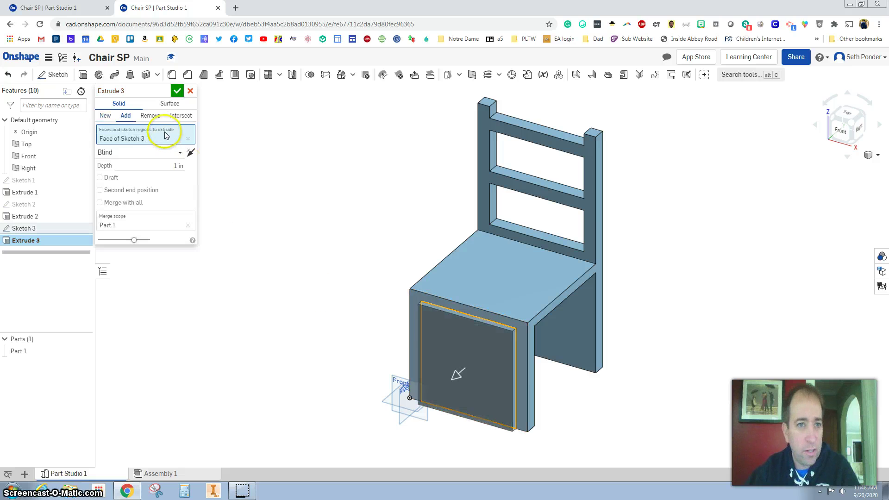
pyautogui.click(150, 116)
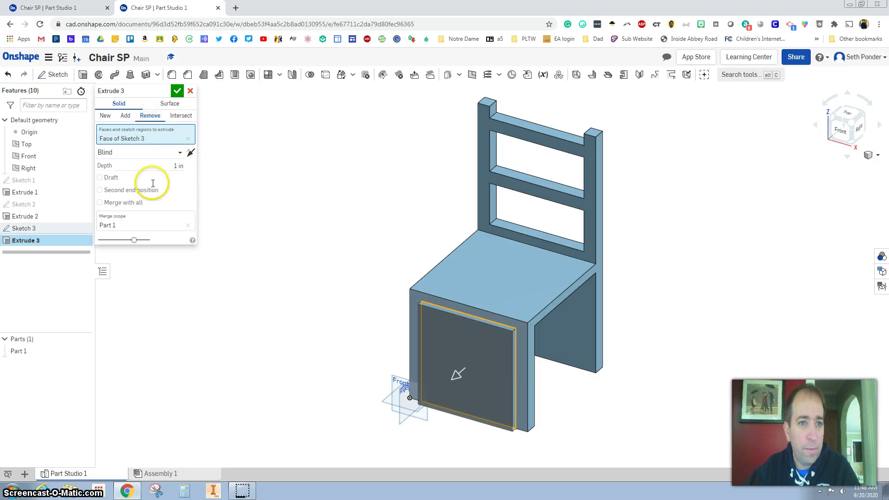
pyautogui.click(180, 156)
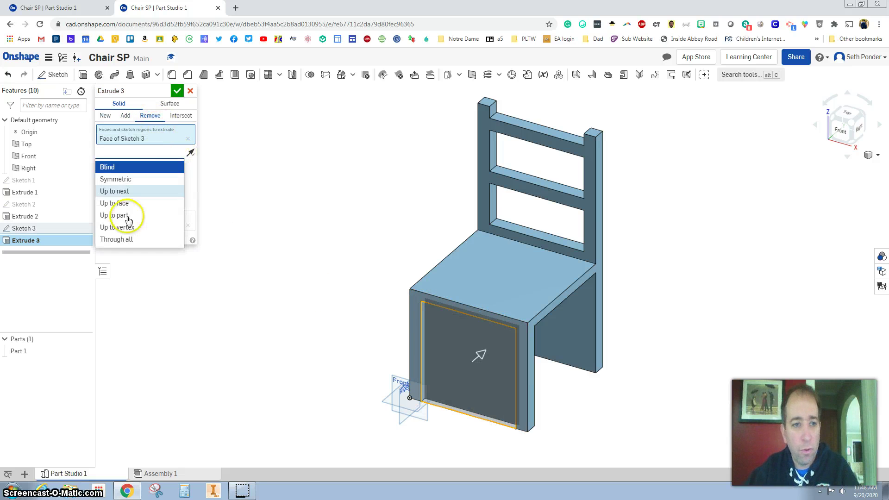
pyautogui.click(121, 239)
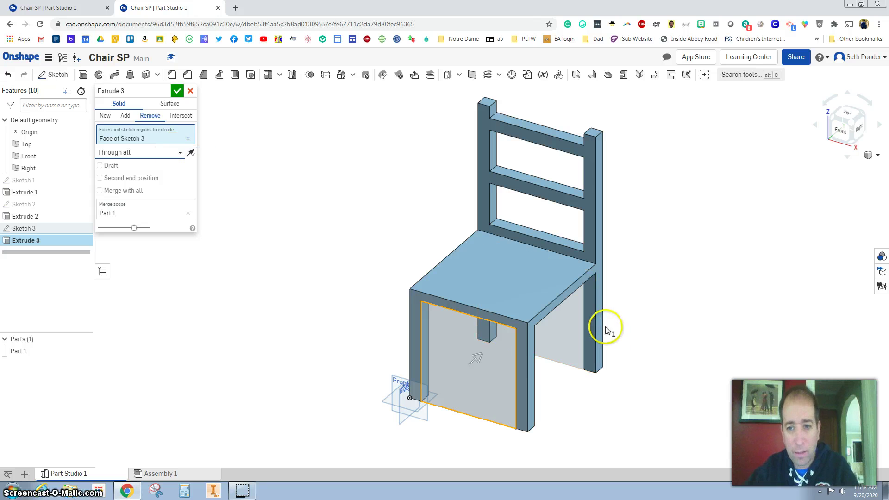
pyautogui.click(179, 156)
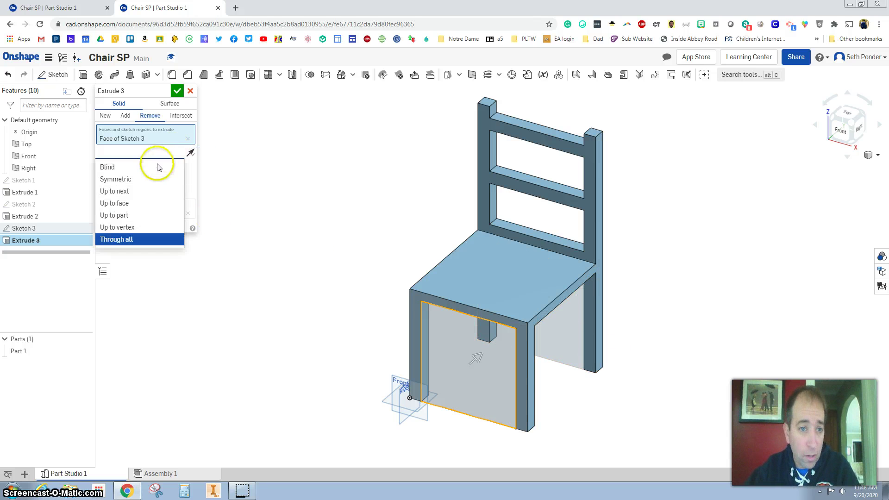
pyautogui.click(140, 194)
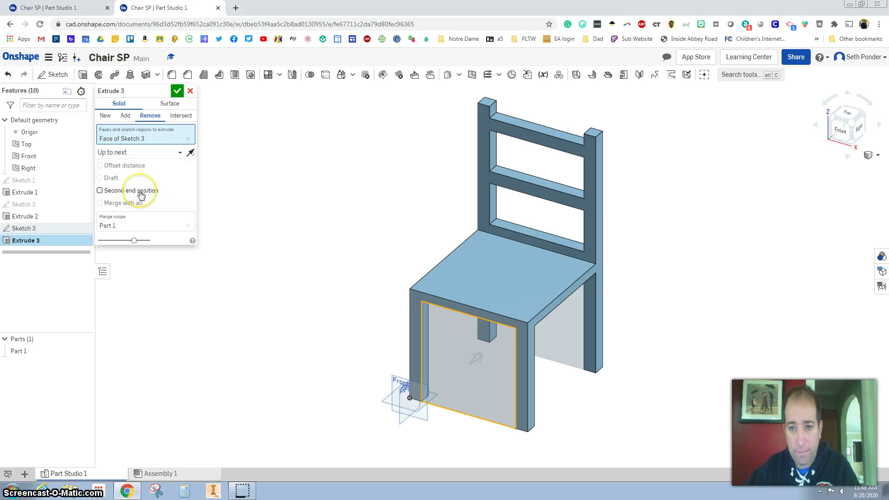
pyautogui.click(177, 91)
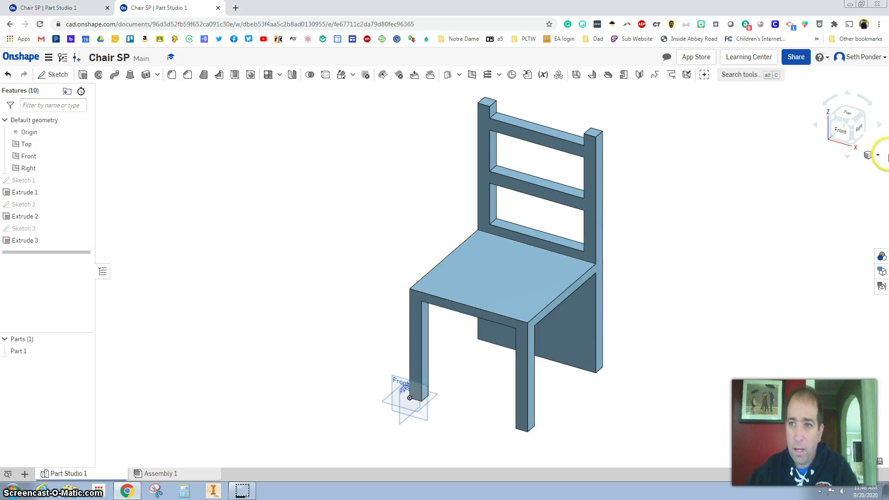
# Step: Start a sketch on the chair's back face and draw a rectangle up from its bottom edge
pyautogui.click(865, 118)
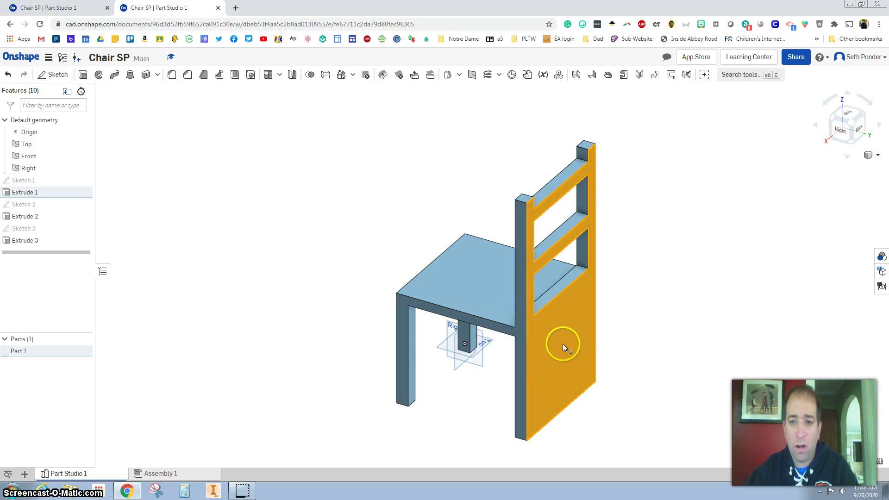
pyautogui.click(54, 76)
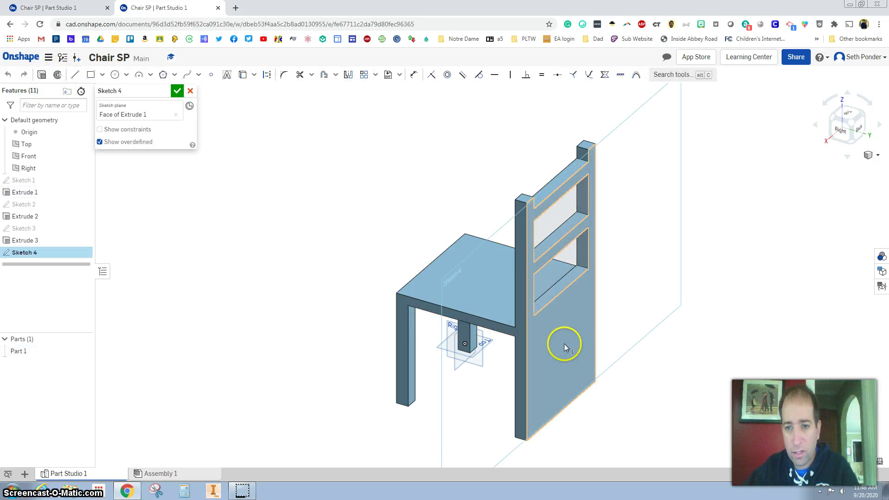
pyautogui.click(857, 129)
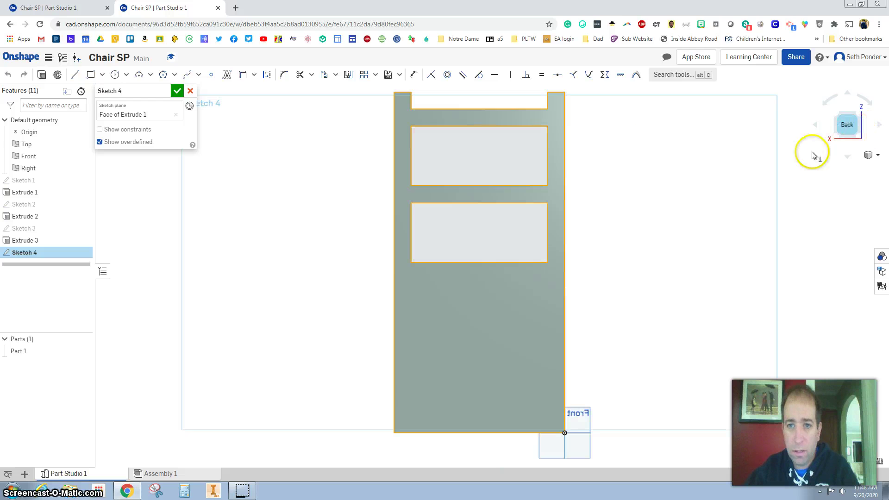
pyautogui.click(91, 74)
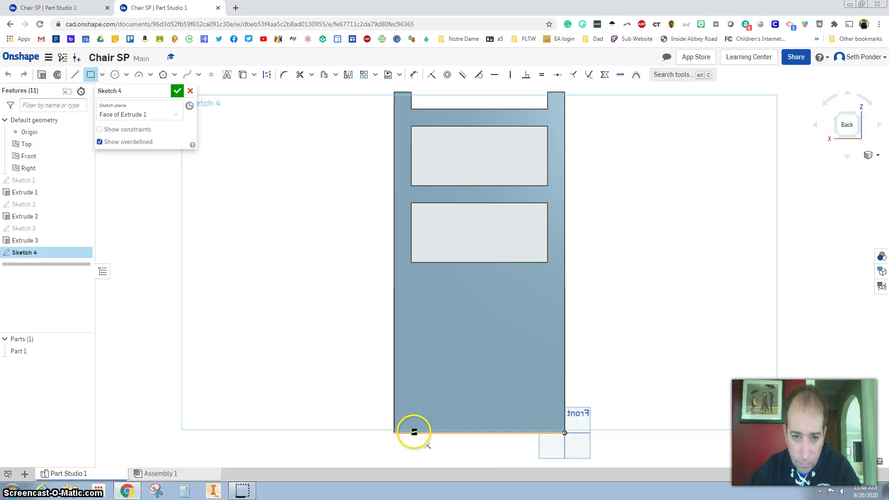
pyautogui.click(414, 431)
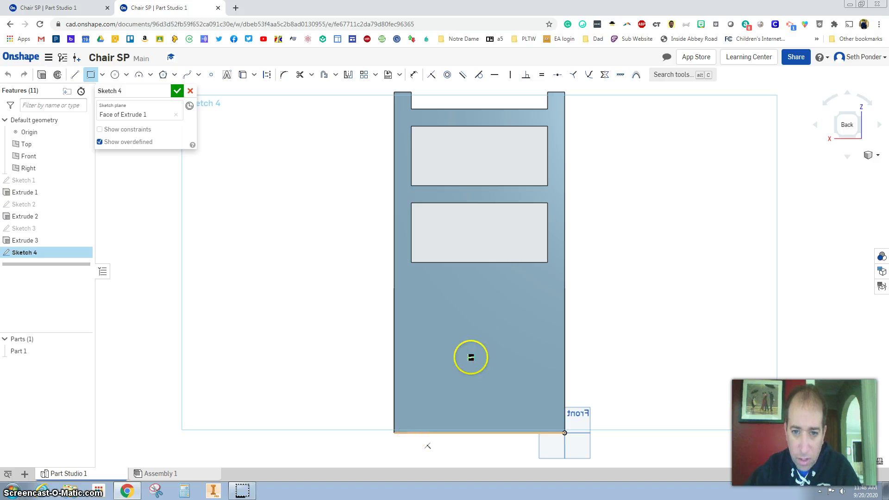
pyautogui.click(544, 299)
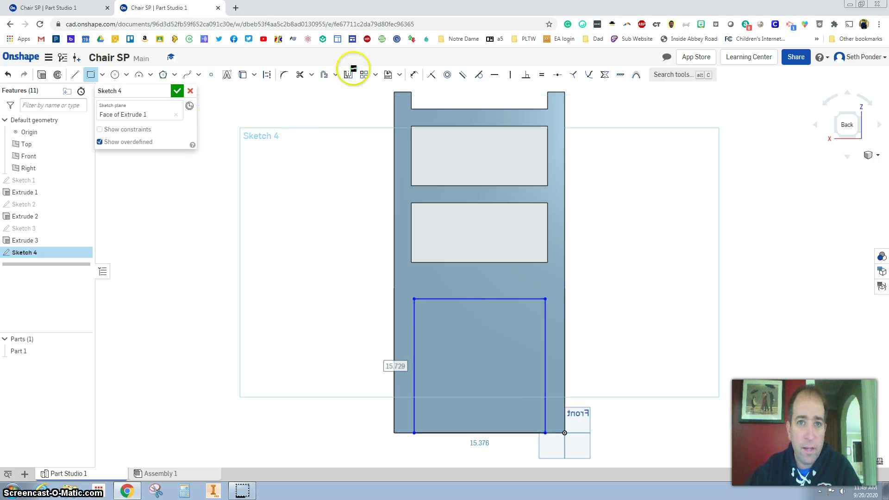
# Step: Dimension the rectangle with 2 inch offsets from both side edges and a 16 height
pyautogui.click(412, 74)
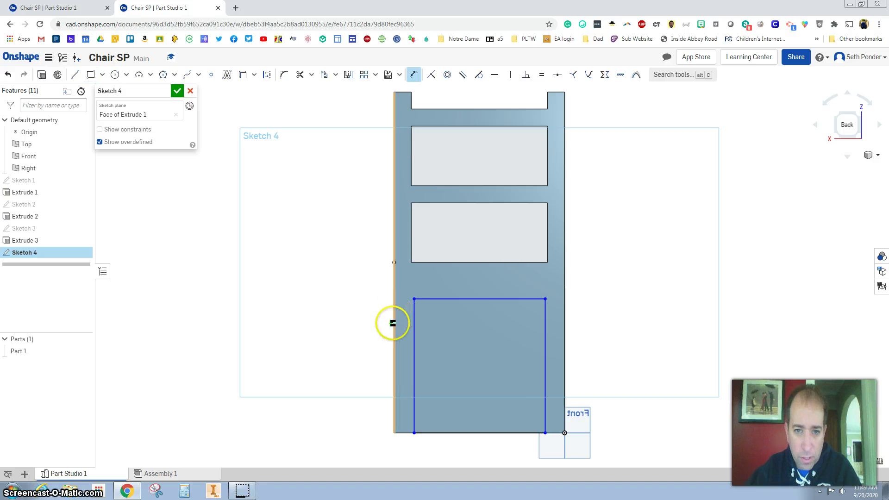
pyautogui.click(359, 325)
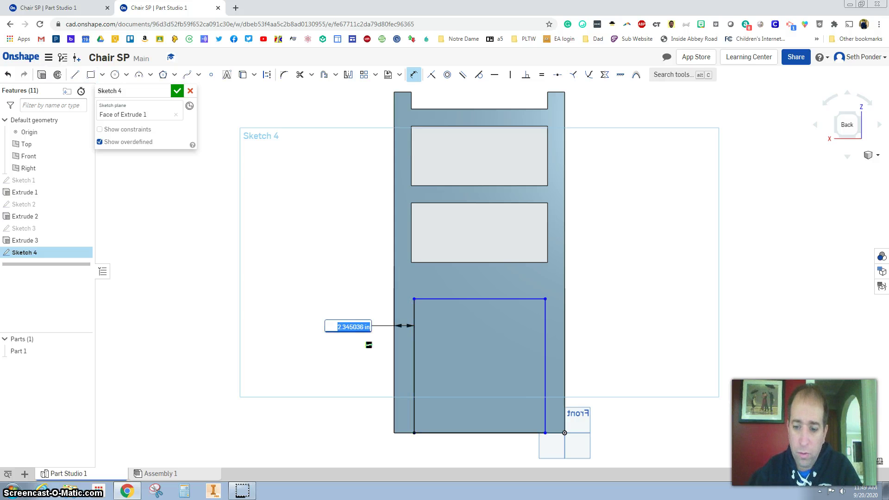
pyautogui.click(417, 348)
pyautogui.click(537, 341)
pyautogui.click(565, 340)
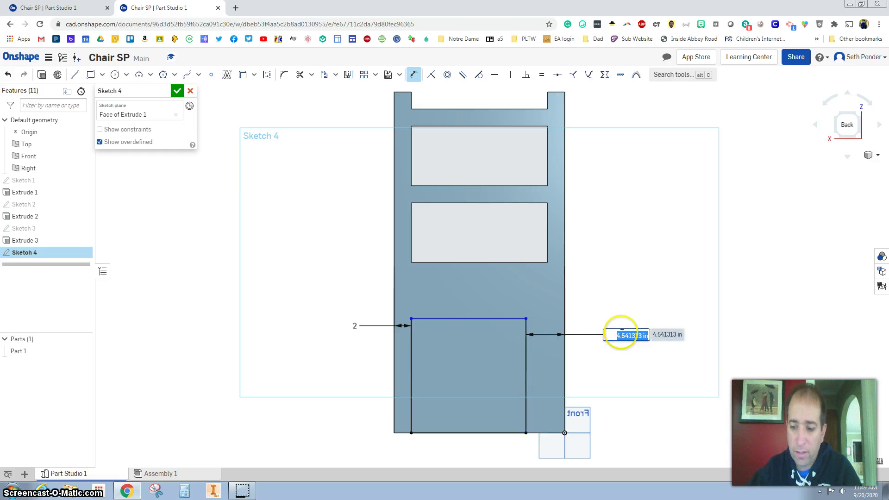
pyautogui.write('2')
pyautogui.press('Return')
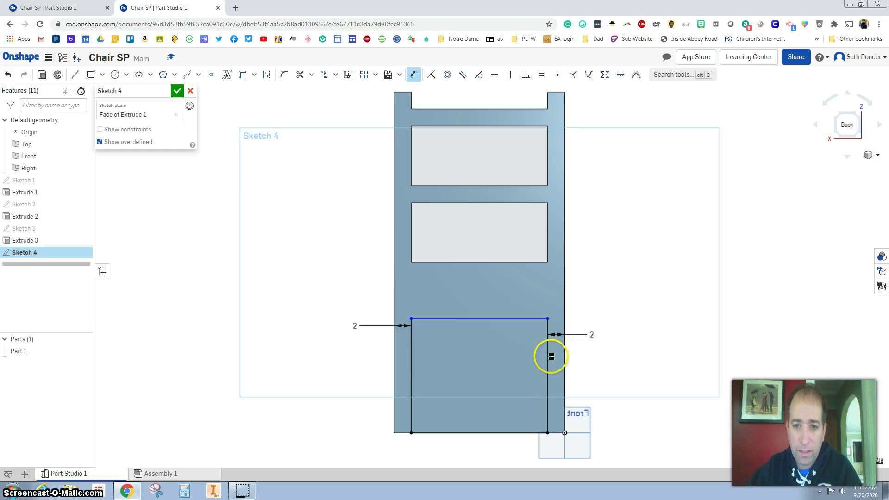
pyautogui.click(548, 356)
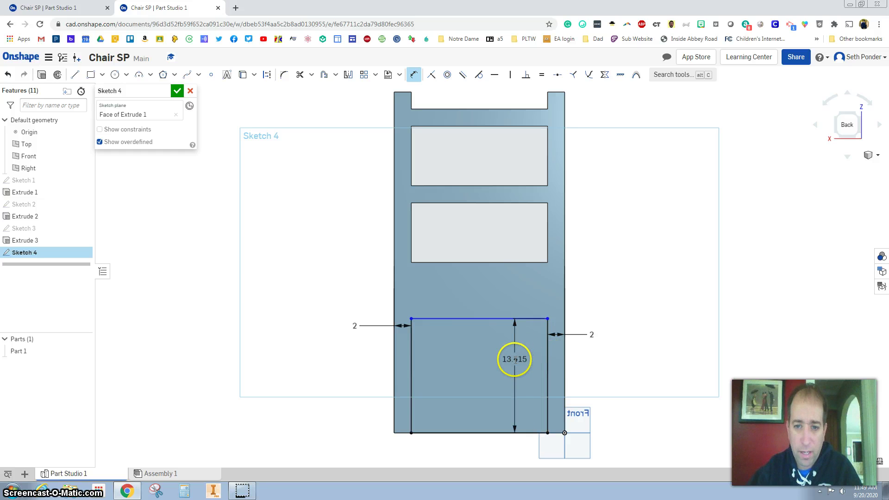
pyautogui.click(514, 359)
pyautogui.press('Return')
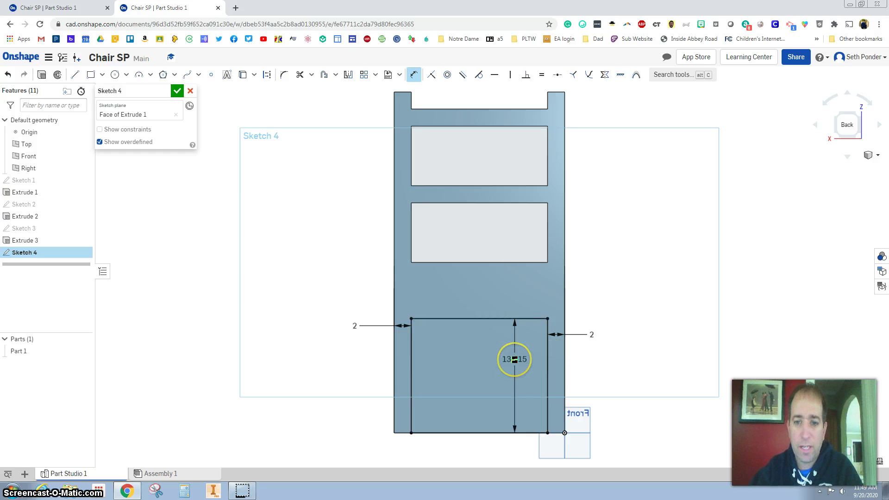
pyautogui.click(838, 115)
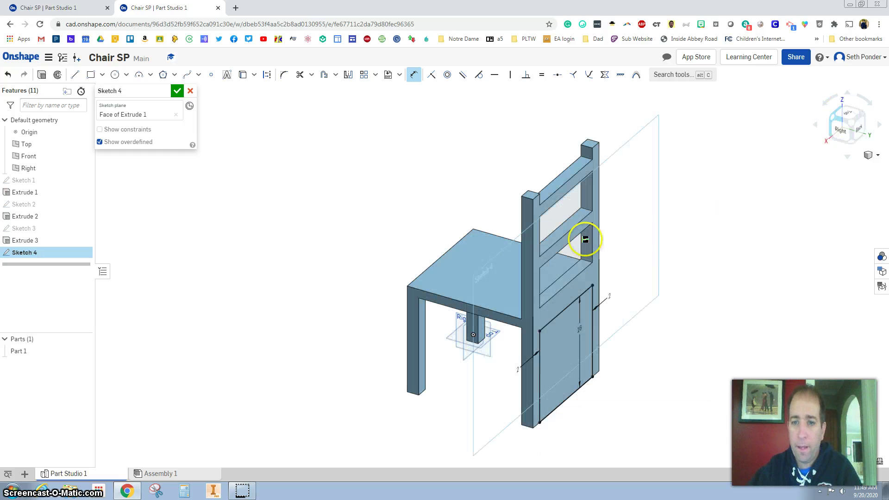
# Step: Cut the Sketch 4 back panel region with a Remove extrude set to Through all
pyautogui.click(173, 92)
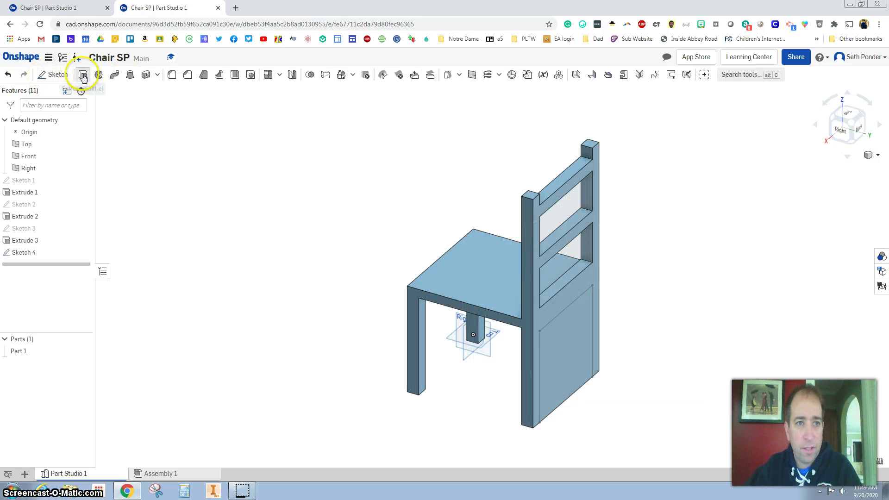
pyautogui.hotkey('shift', 'e')
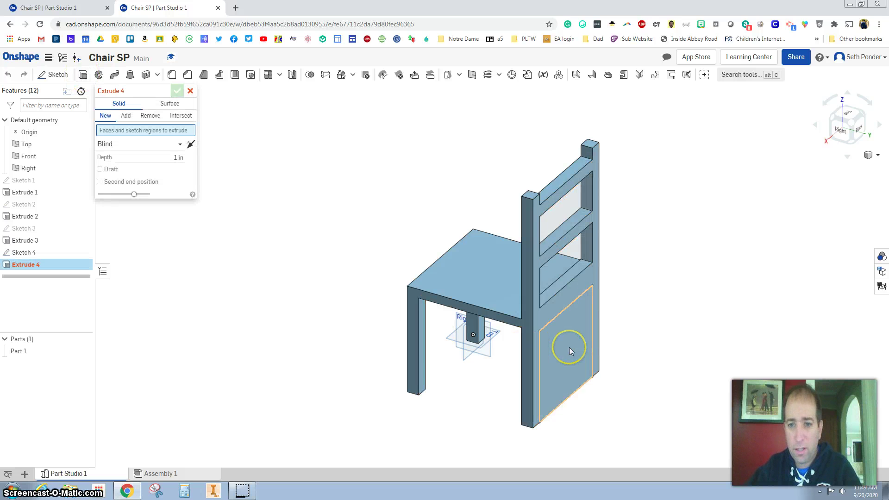
pyautogui.click(569, 347)
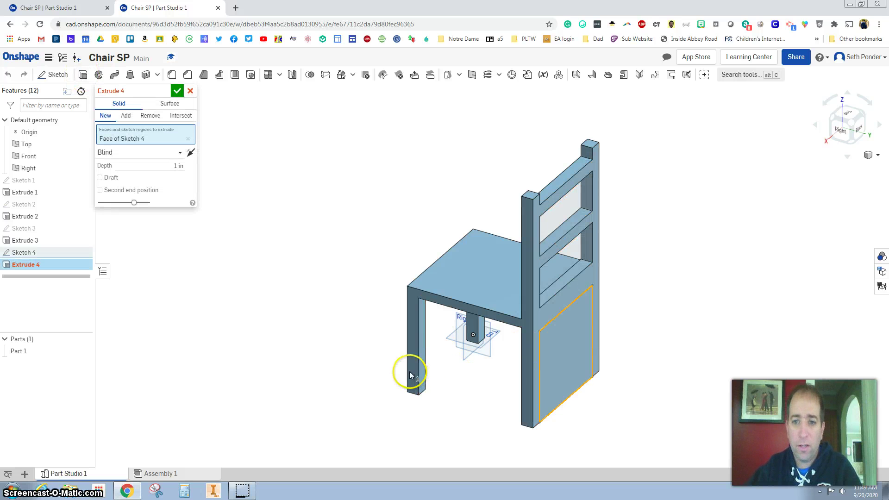
pyautogui.click(147, 117)
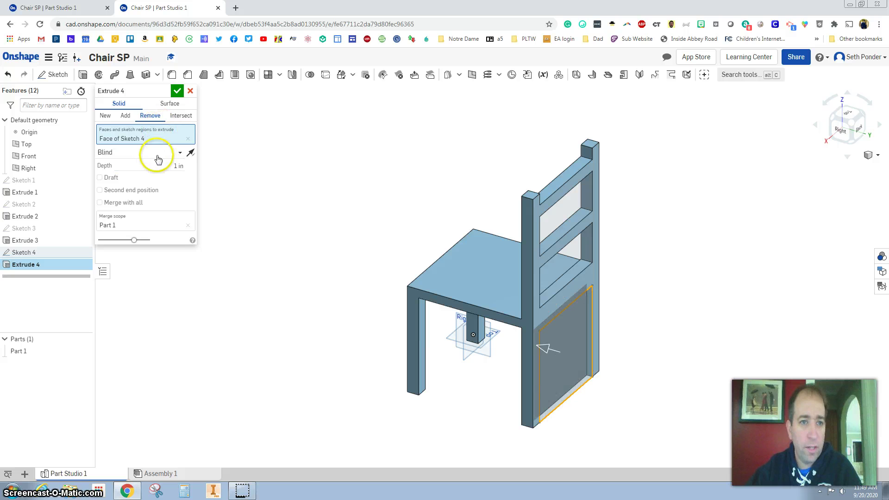
pyautogui.click(163, 154)
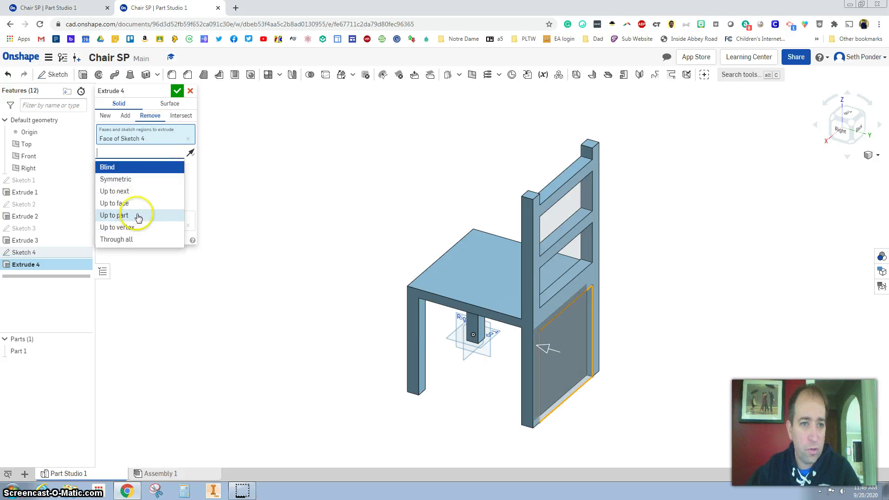
pyautogui.click(160, 217)
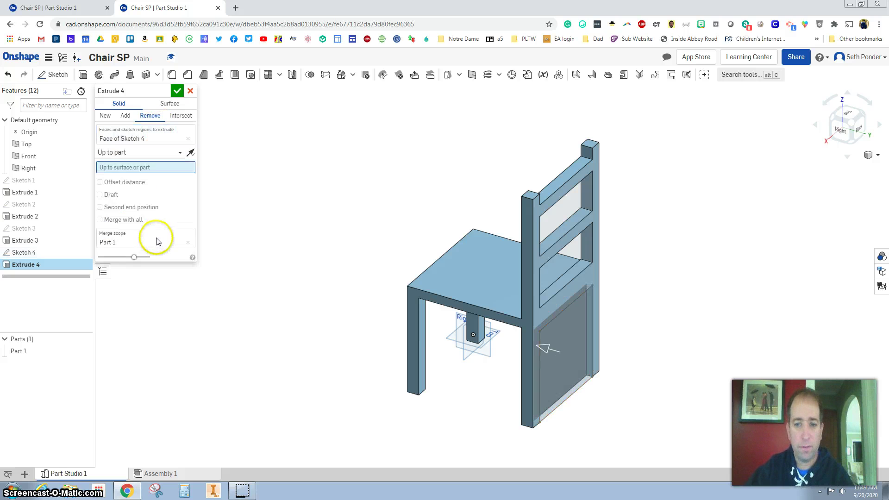
pyautogui.click(147, 154)
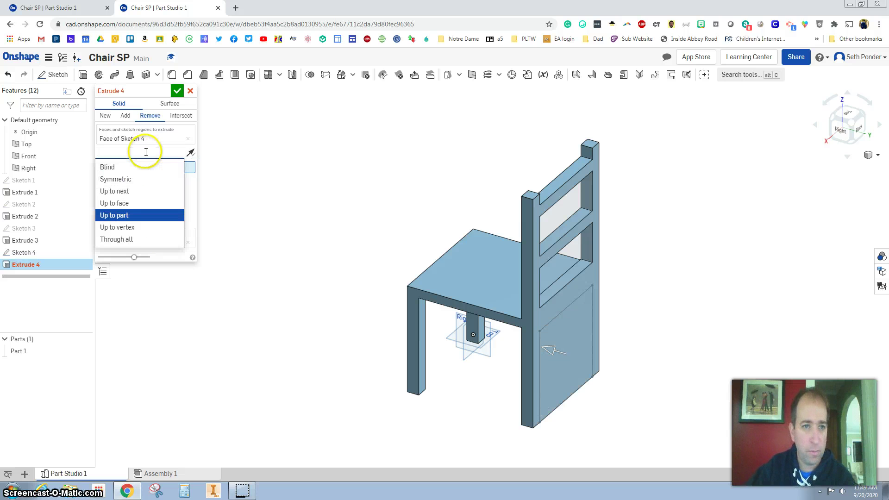
pyautogui.click(125, 243)
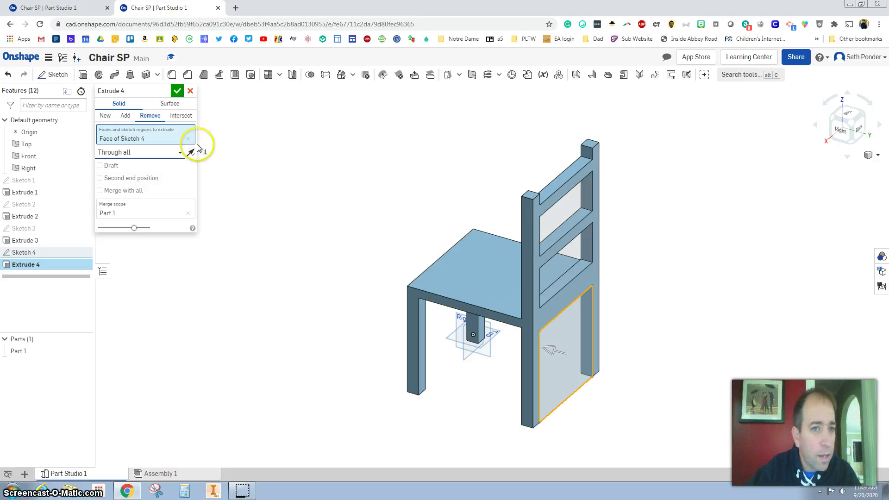
pyautogui.click(178, 91)
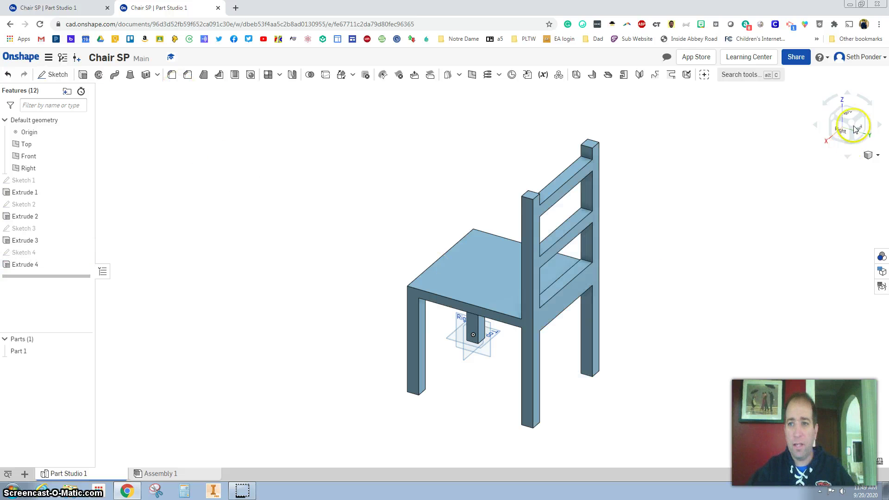
# Step: Switch to the isometric view, zoom out, and box-select the whole chair
pyautogui.click(834, 123)
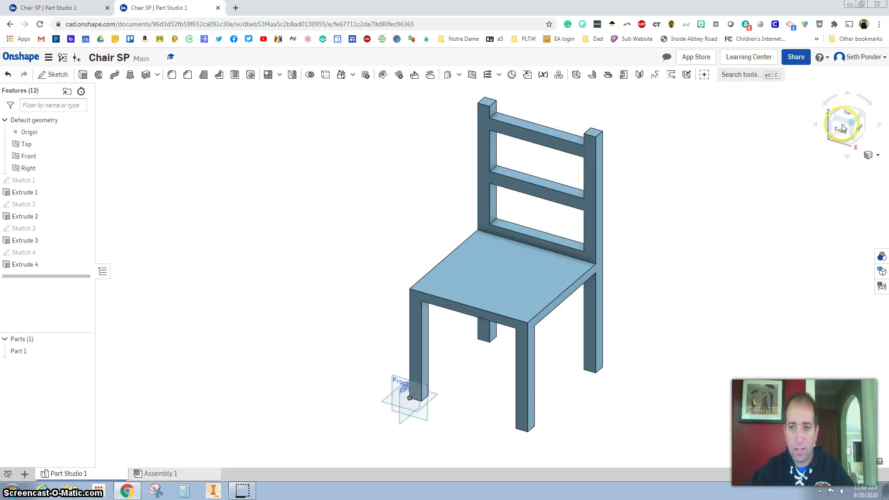
pyautogui.click(871, 155)
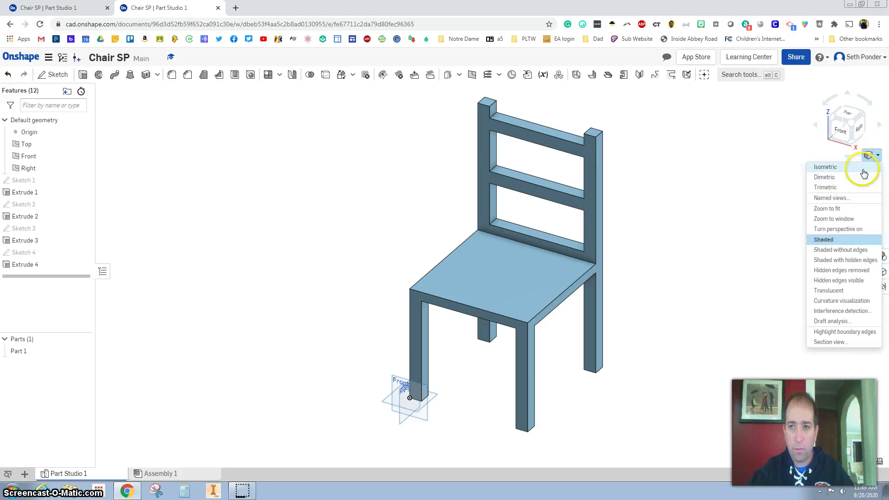
pyautogui.click(863, 168)
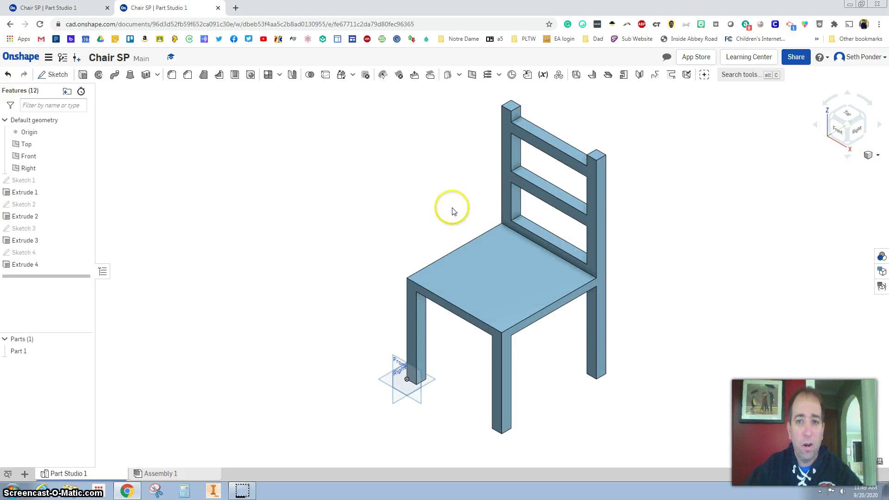
pyautogui.scroll(-5, 453, 212)
pyautogui.moveTo(354, 133); pyautogui.dragTo(624, 380)
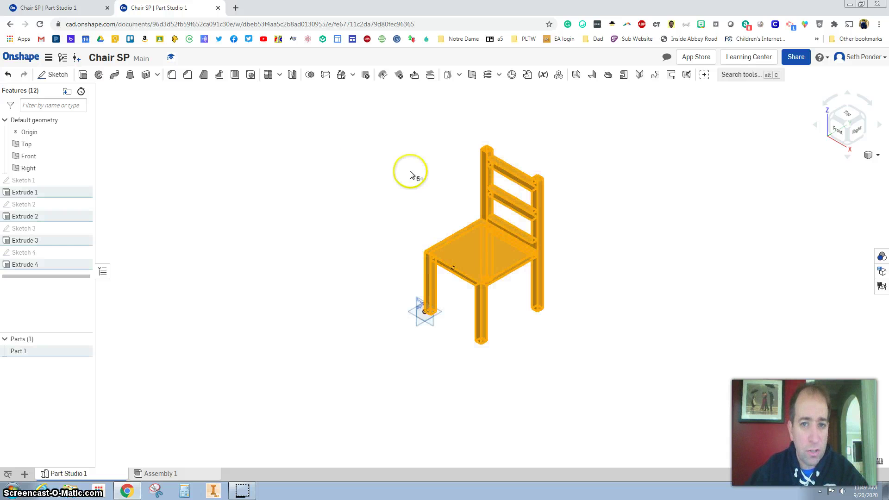
# Step: Assign Part 1 the Oak, Red material found by searching 'oak'
pyautogui.rightClick(459, 244)
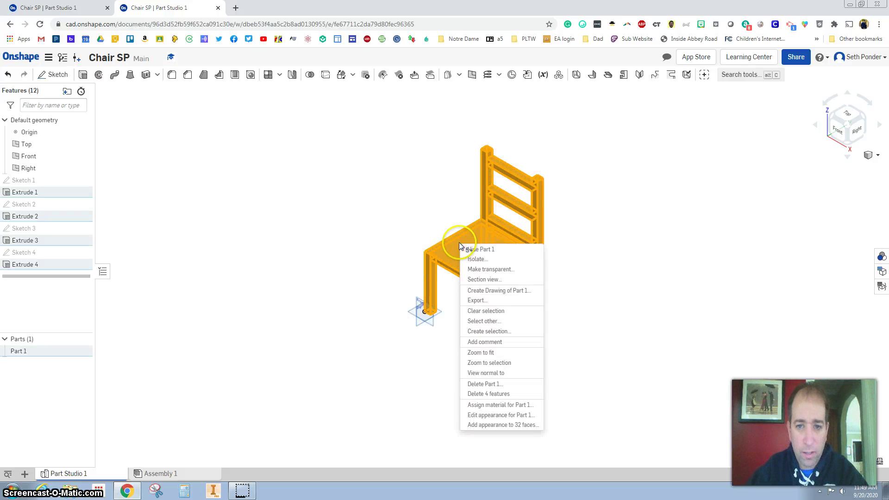
pyautogui.click(430, 283)
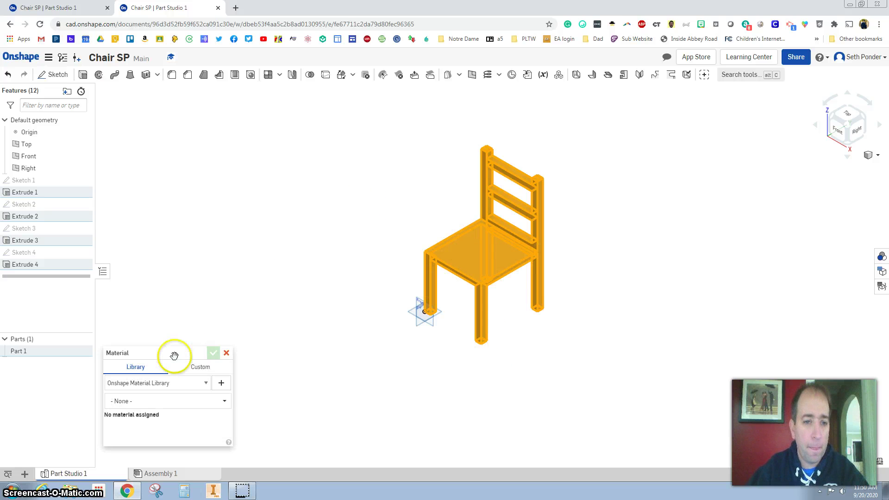
pyautogui.moveTo(174, 355); pyautogui.dragTo(301, 141)
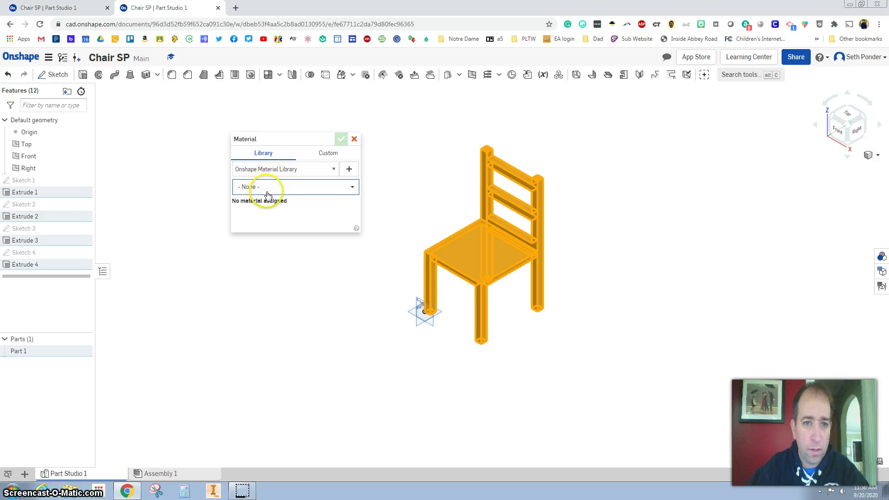
pyautogui.click(267, 188)
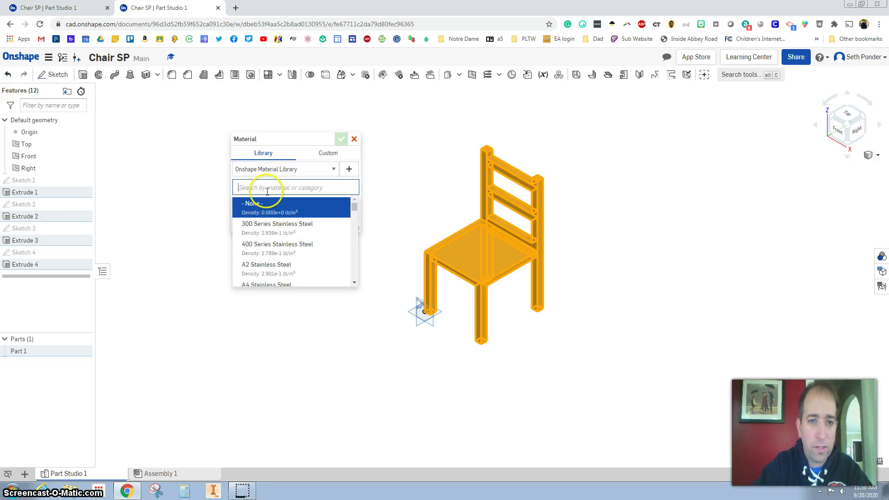
pyautogui.write('oak')
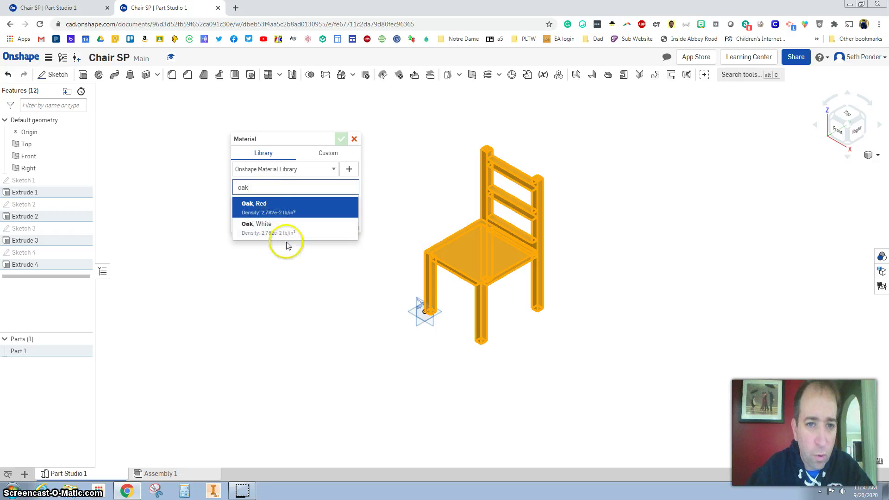
pyautogui.click(284, 208)
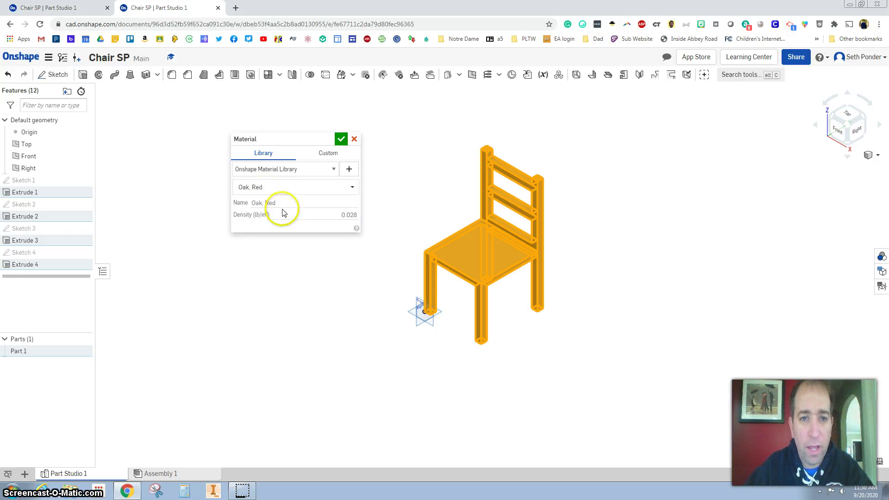
pyautogui.click(341, 138)
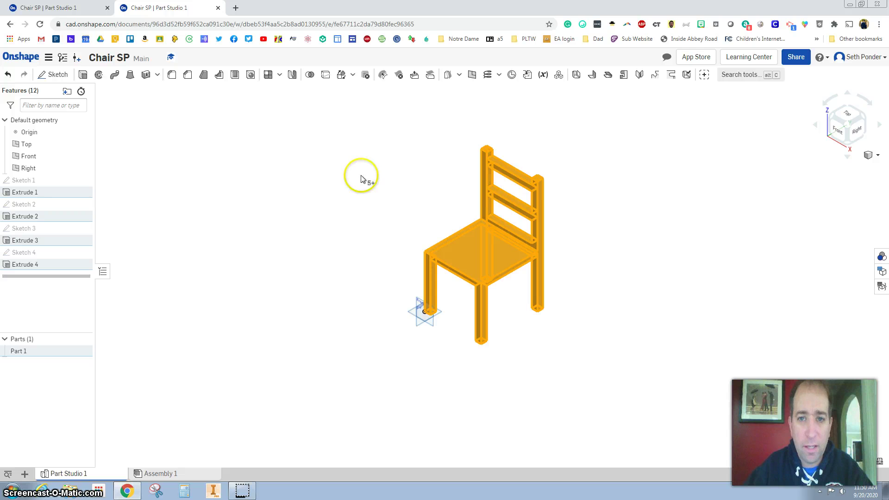
pyautogui.click(619, 159)
# Step: Give Part 1 an orange (#F88701) appearance with Coarse tessellation quality
pyautogui.moveTo(353, 127); pyautogui.dragTo(477, 257)
pyautogui.rightClick(473, 249)
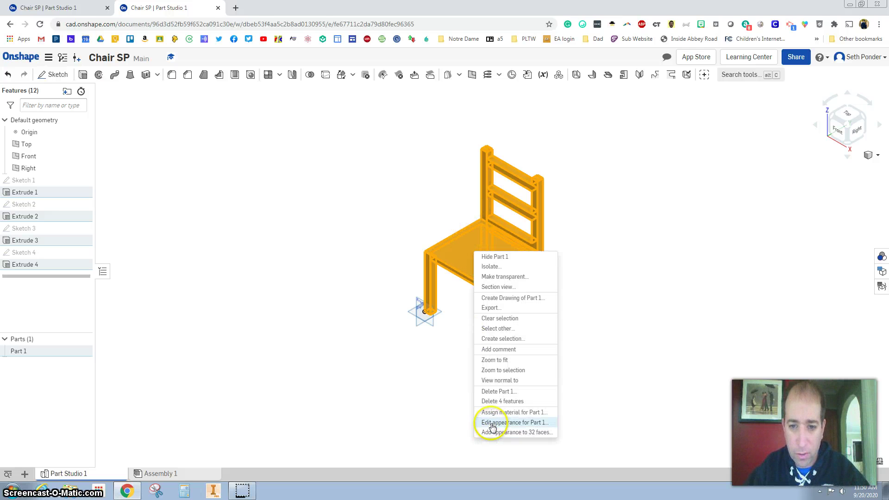
pyautogui.click(474, 424)
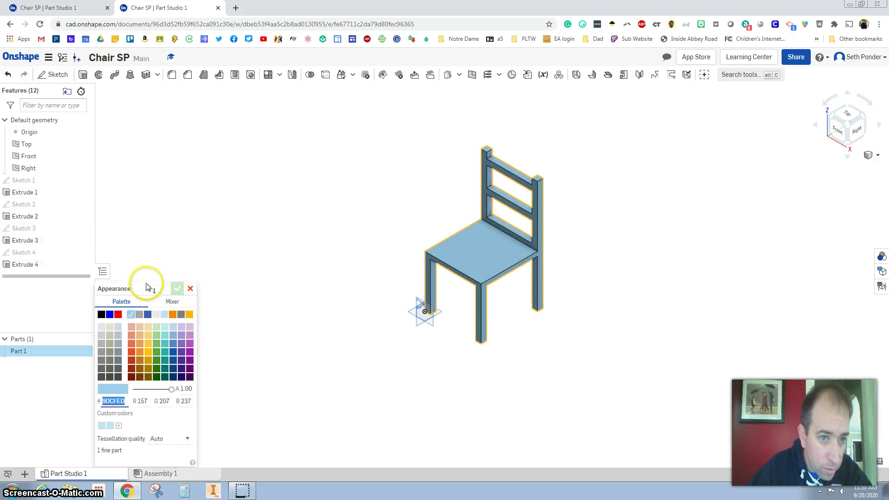
pyautogui.moveTo(139, 289); pyautogui.dragTo(281, 145)
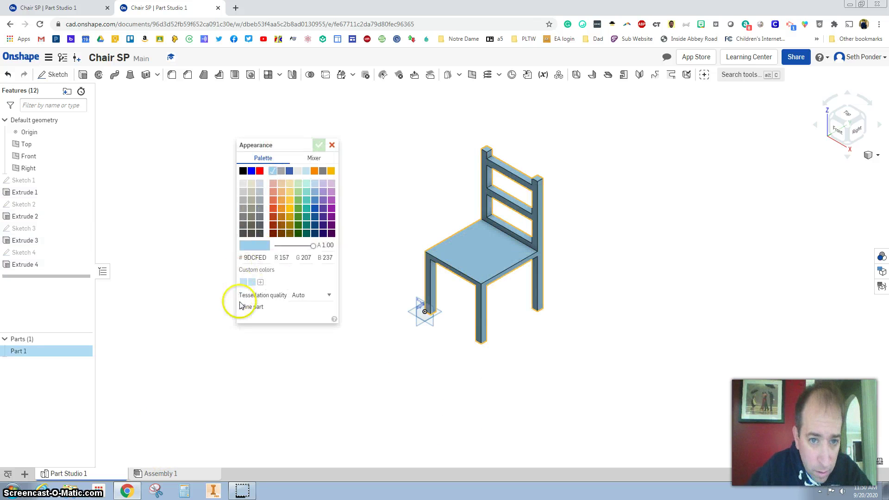
pyautogui.click(310, 297)
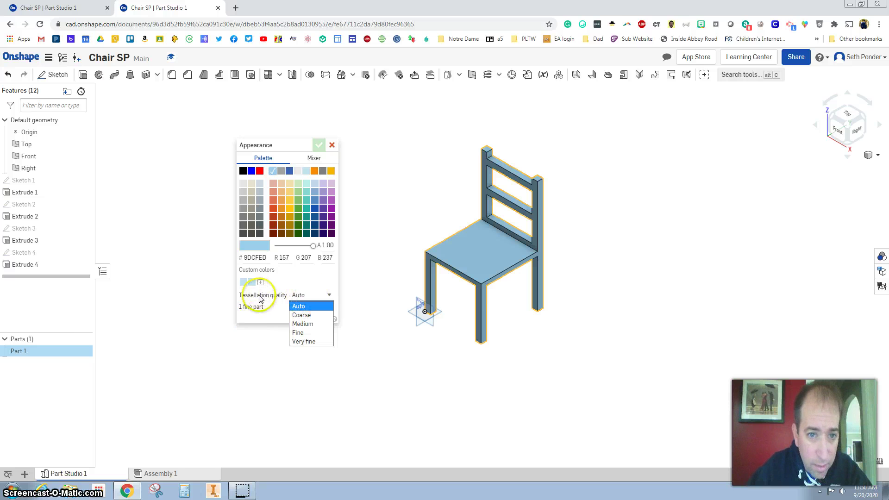
pyautogui.click(310, 318)
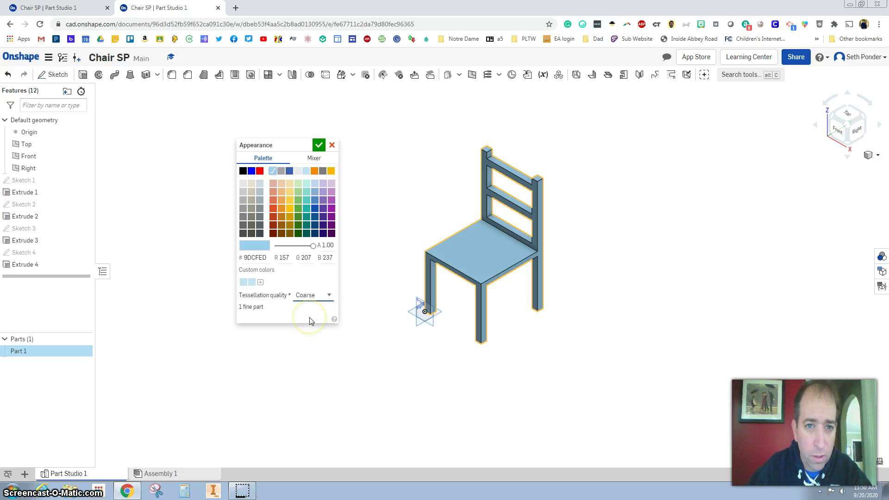
pyautogui.click(314, 171)
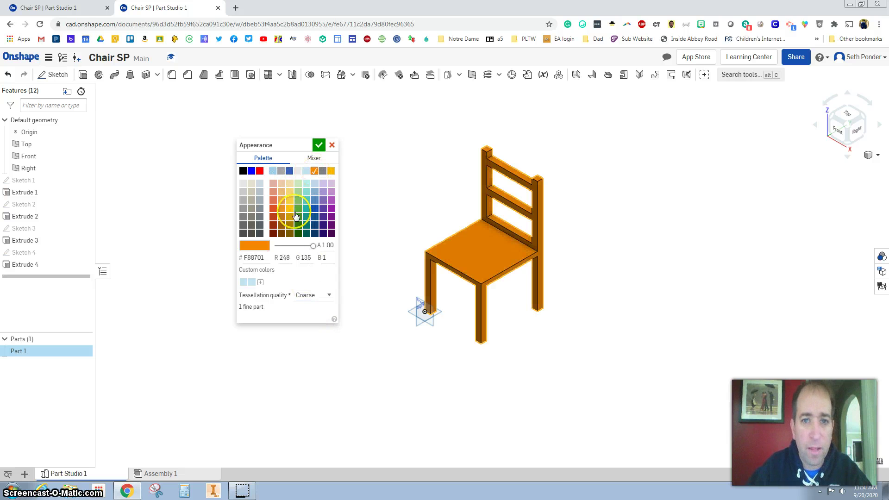
pyautogui.click(318, 146)
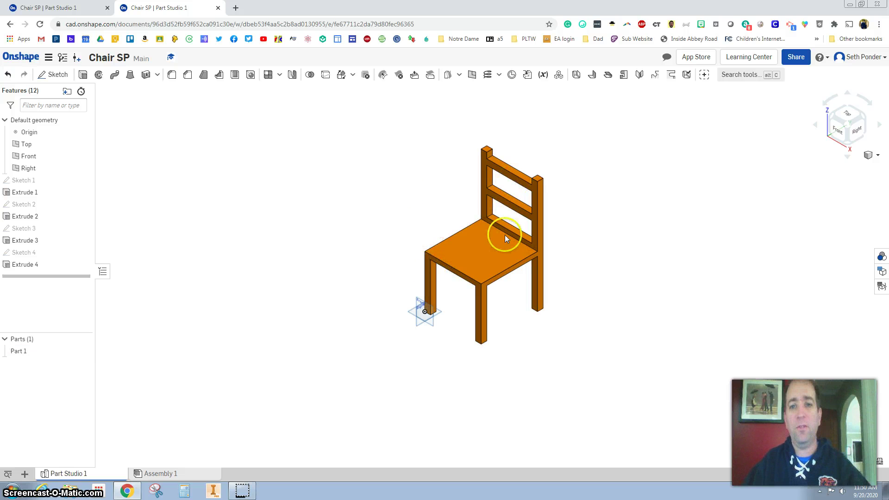